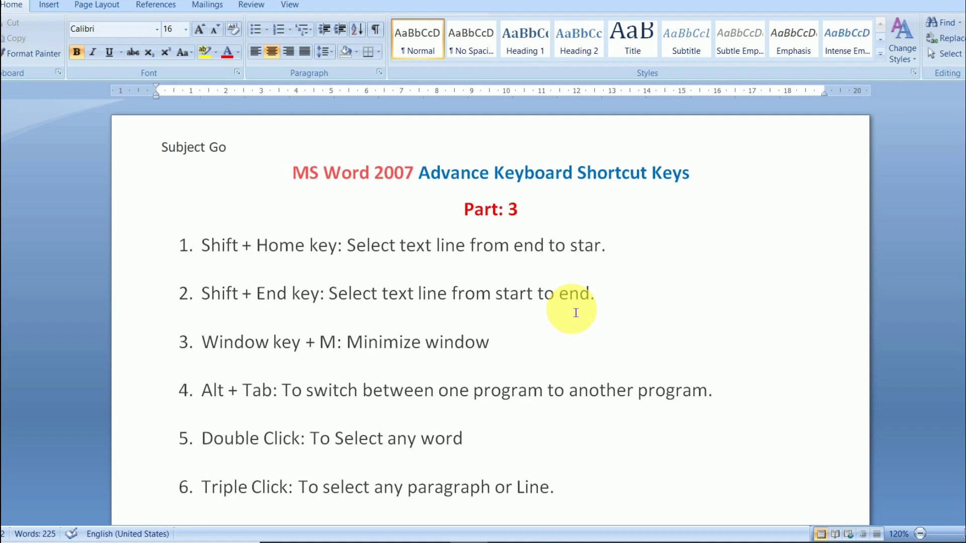
Generate three Lorem ipsum paragraphs with =lorem() on a new unnumbered line below item 1
click(632, 251)
key(Return)
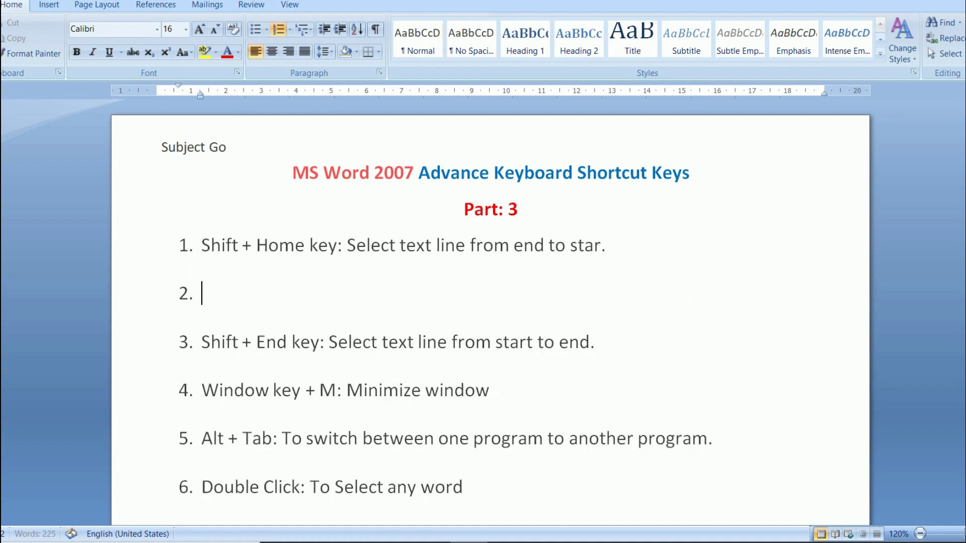
key(BackSpace)
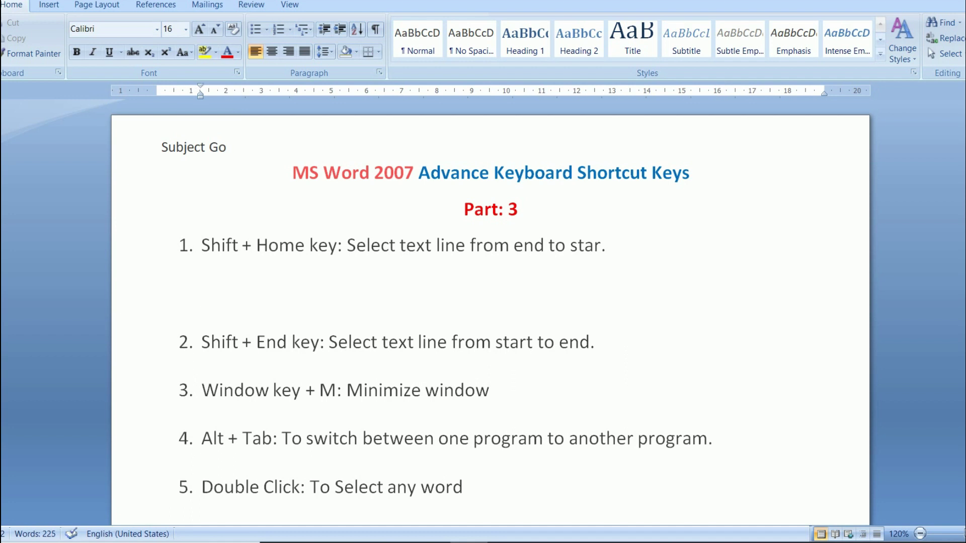
text(=lorem())
key(Return)
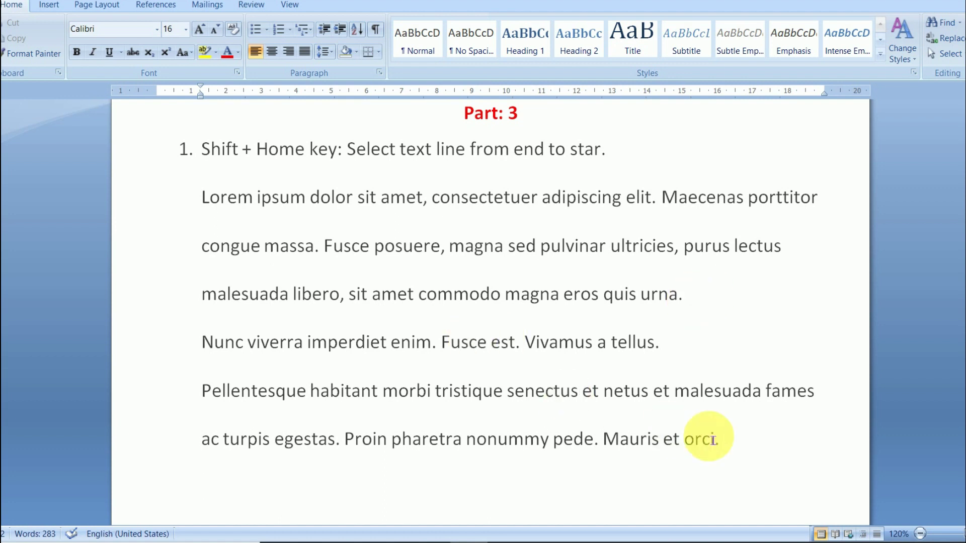
Set the three Lorem ipsum paragraphs to 1.0 line spacing
mouse_move(740, 446)
mouse_down()
mouse_move(314, 271)
mouse_move(235, 207)
mouse_up()
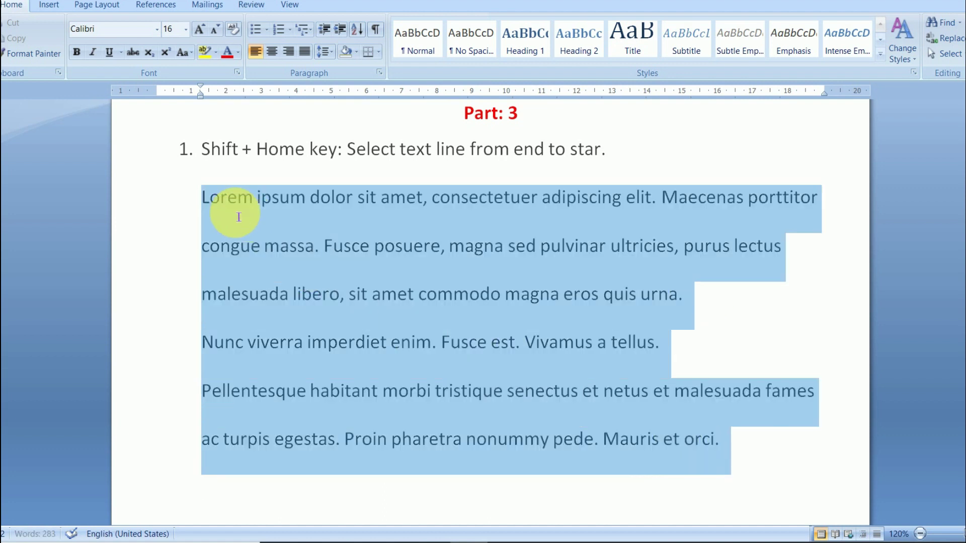
click(324, 52)
click(344, 69)
click(347, 245)
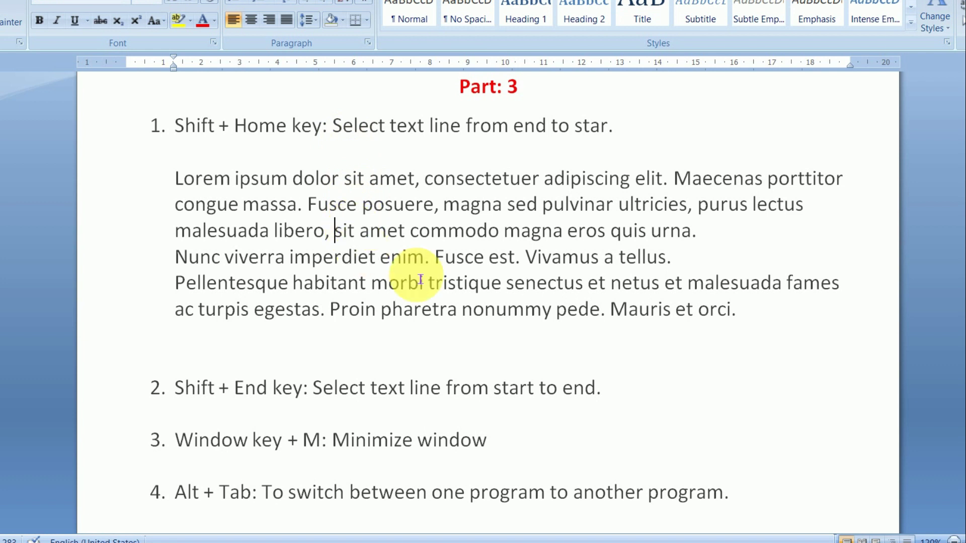
mouse_move(757, 319)
mouse_down()
mouse_move(319, 276)
mouse_move(305, 242)
mouse_move(176, 178)
mouse_up()
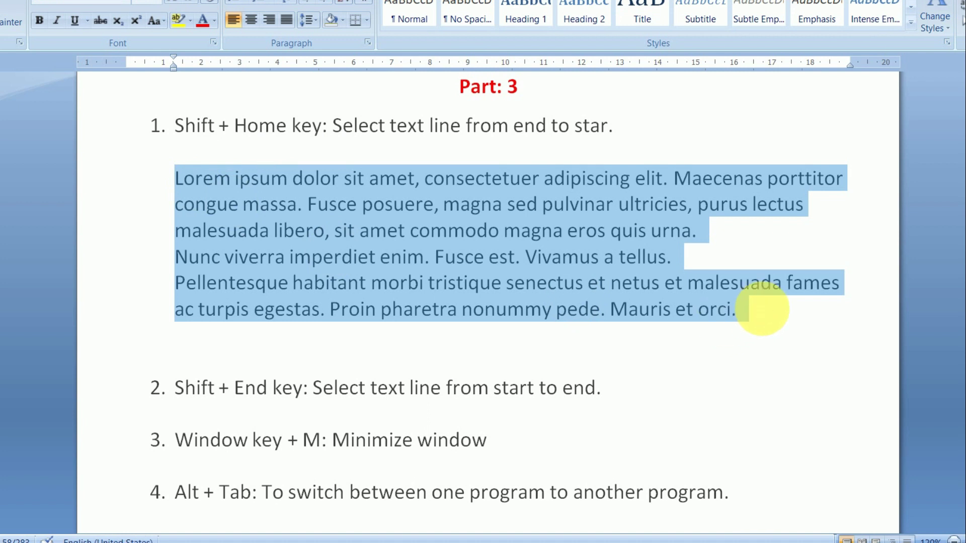
click(767, 319)
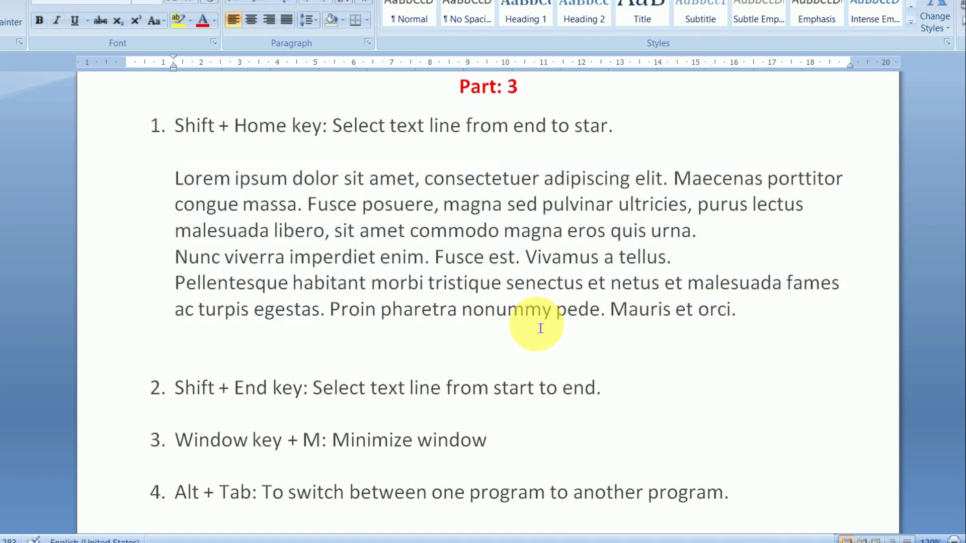
key(shift+Home)
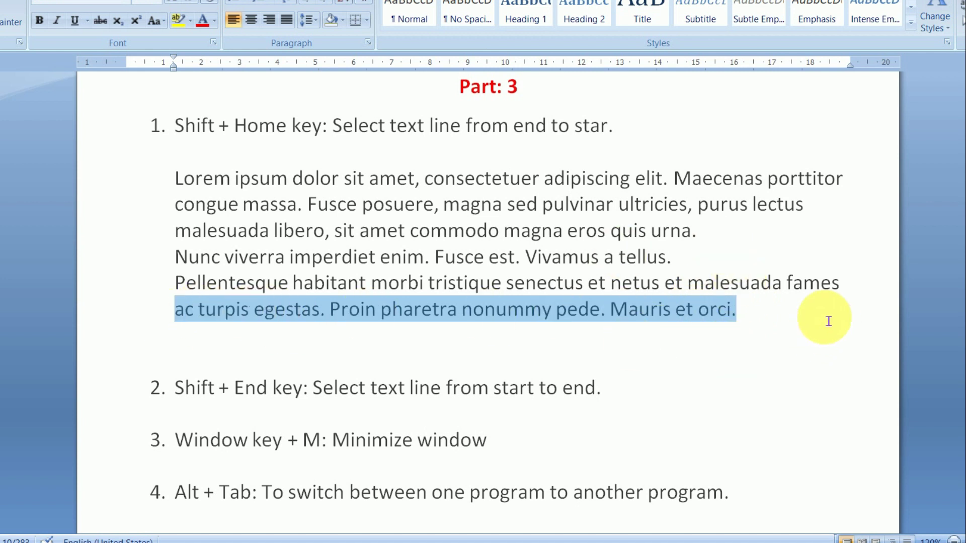
click(717, 233)
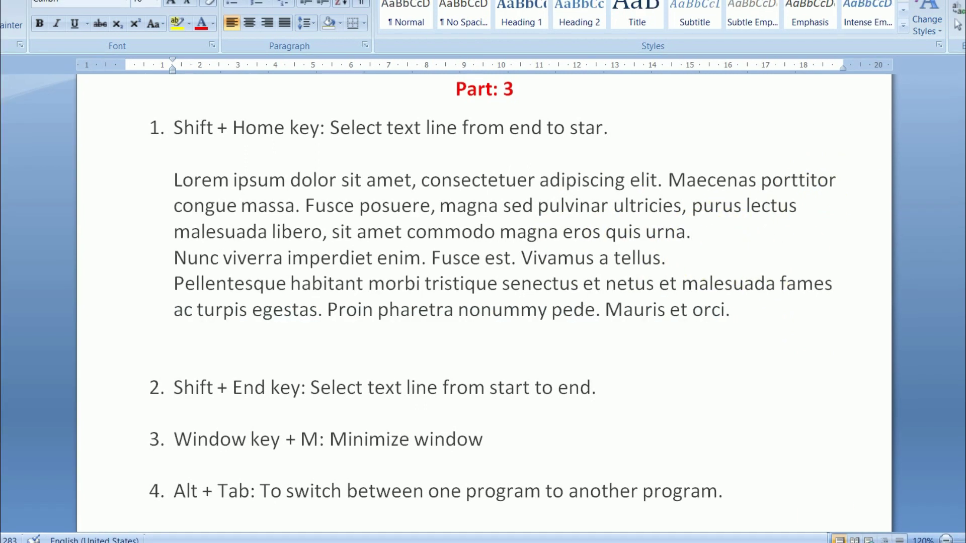
key(shift+Home)
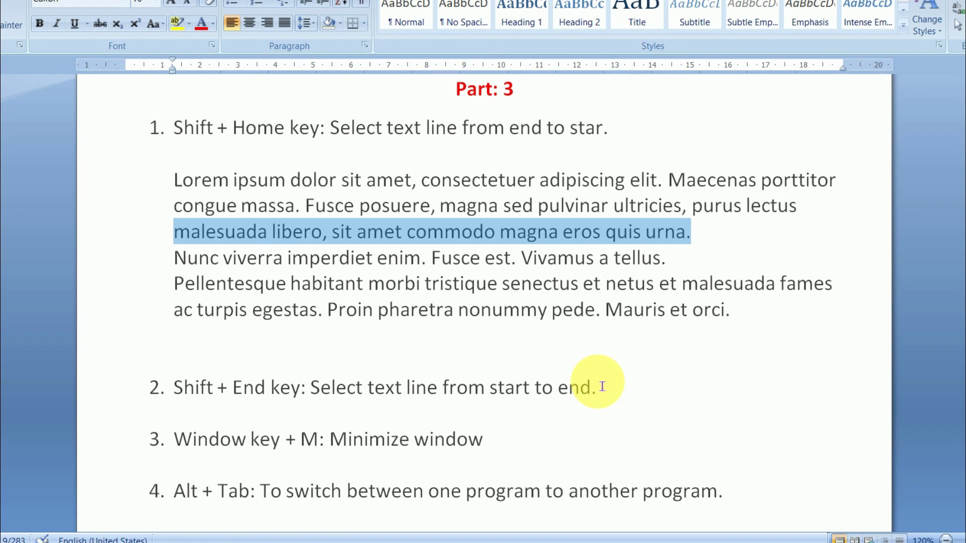
click(458, 352)
scroll(458, 352, down, 1)
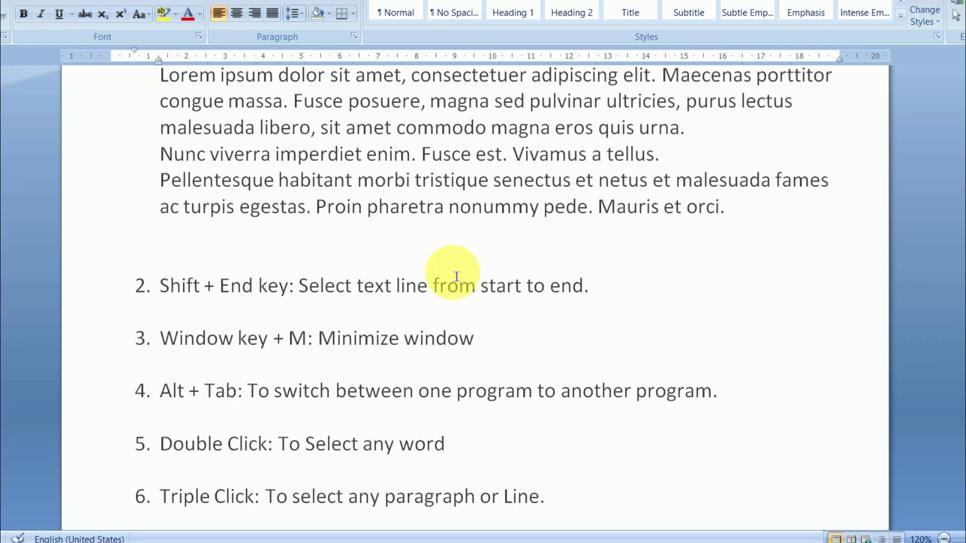
Place the cursor in item 2, then clear the stray selection on the last sample line
scroll(456, 276, up, 2)
scroll(457, 275, down, 1)
click(280, 336)
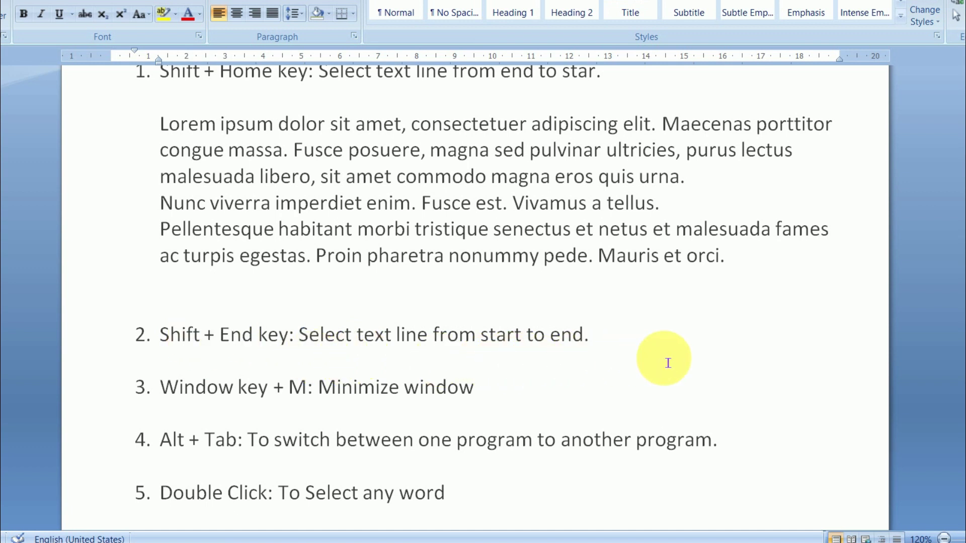
scroll(669, 363, up, 1)
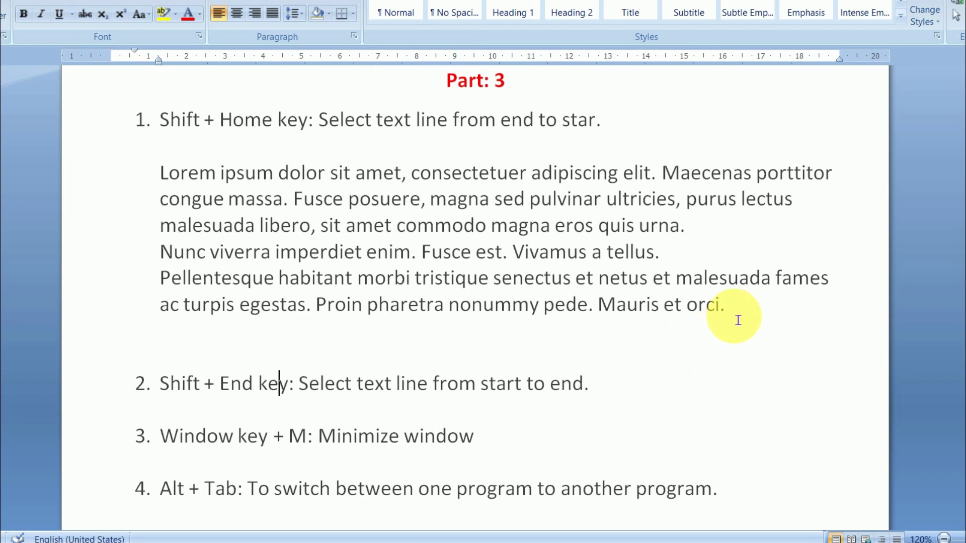
mouse_move(742, 316)
mouse_down()
mouse_move(166, 308)
mouse_move(727, 315)
mouse_up()
click(462, 352)
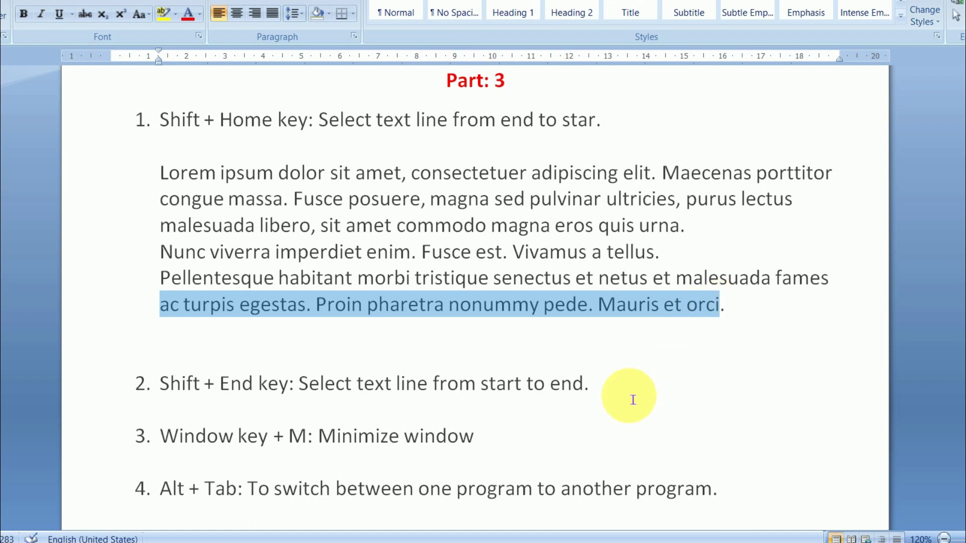
Select the last sample line, 'ac turpis egestas' to 'Mauris et orci.', with Shift+End, then deselect
click(391, 306)
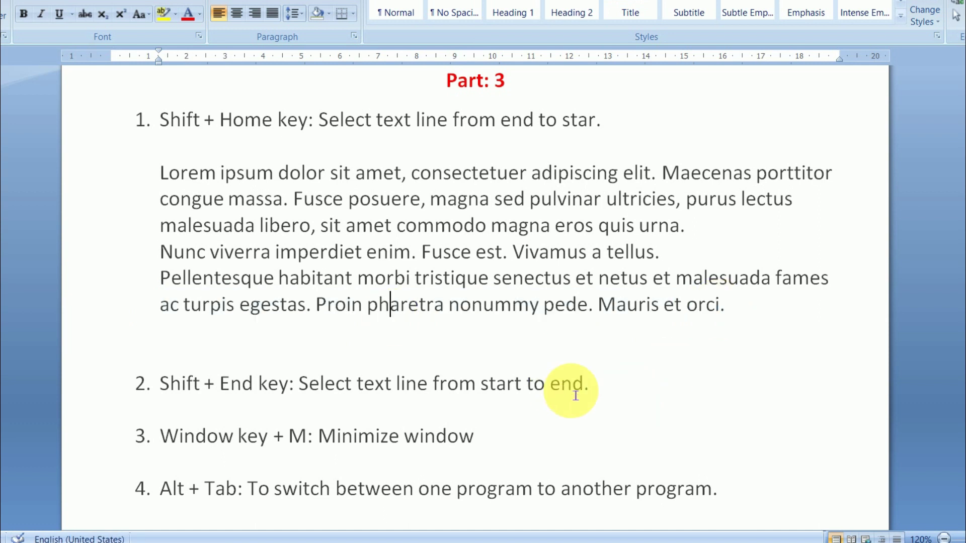
click(162, 307)
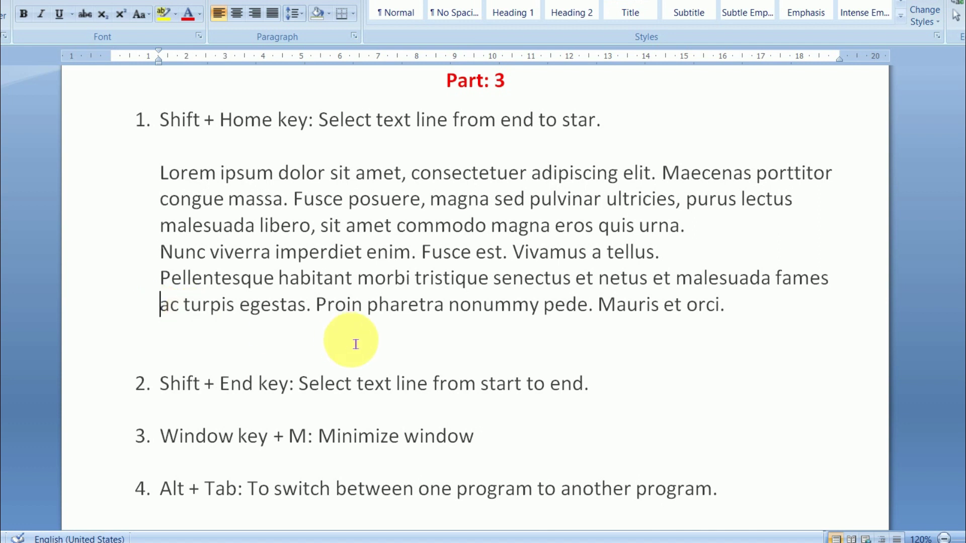
key(shift+End)
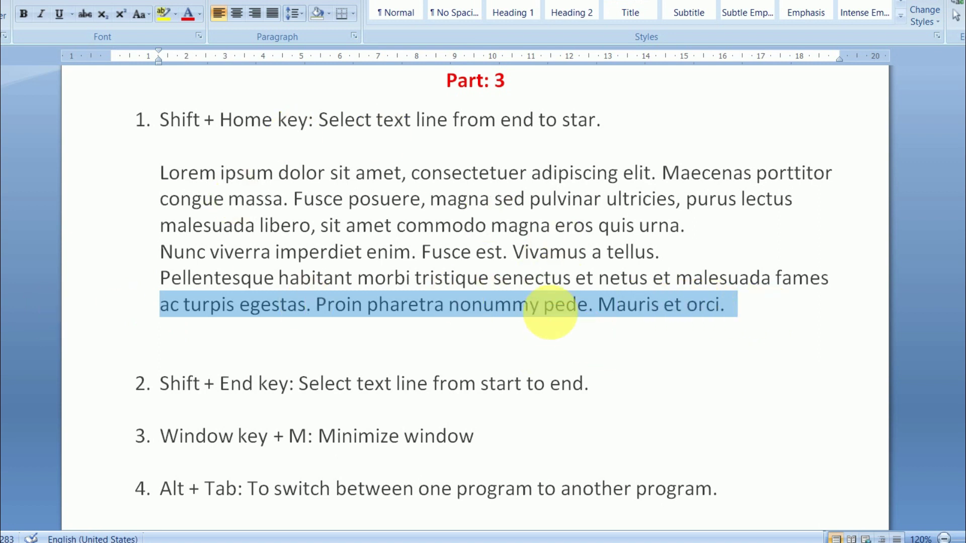
scroll(558, 297, down, 1)
scroll(550, 317, down, 1)
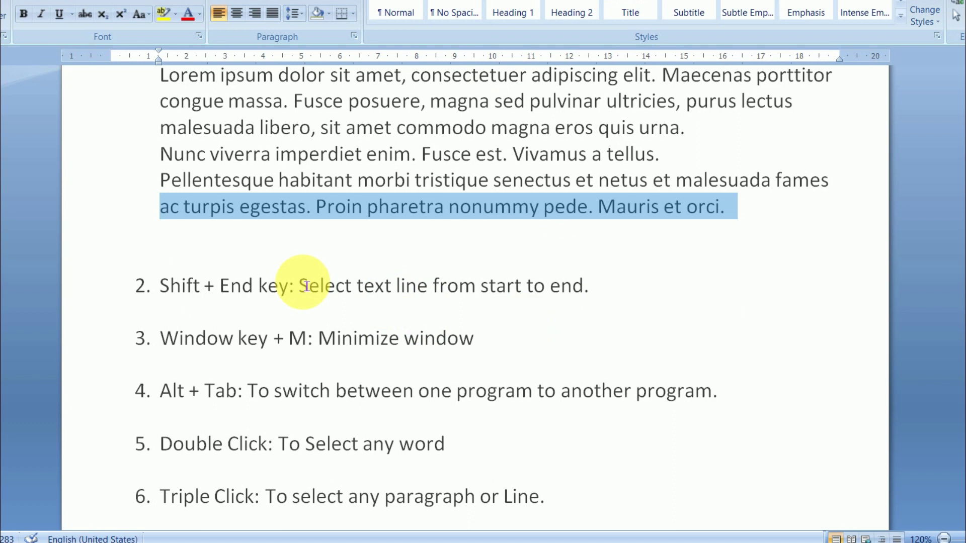
click(247, 325)
scroll(191, 370, down, 1)
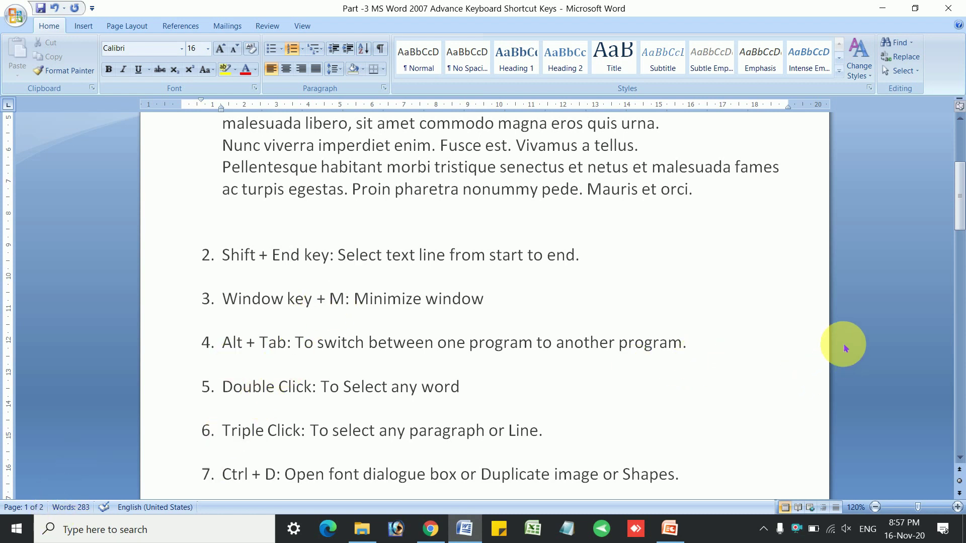
Minimize the Word window with Windows+M to show the desktop
key(super+m)
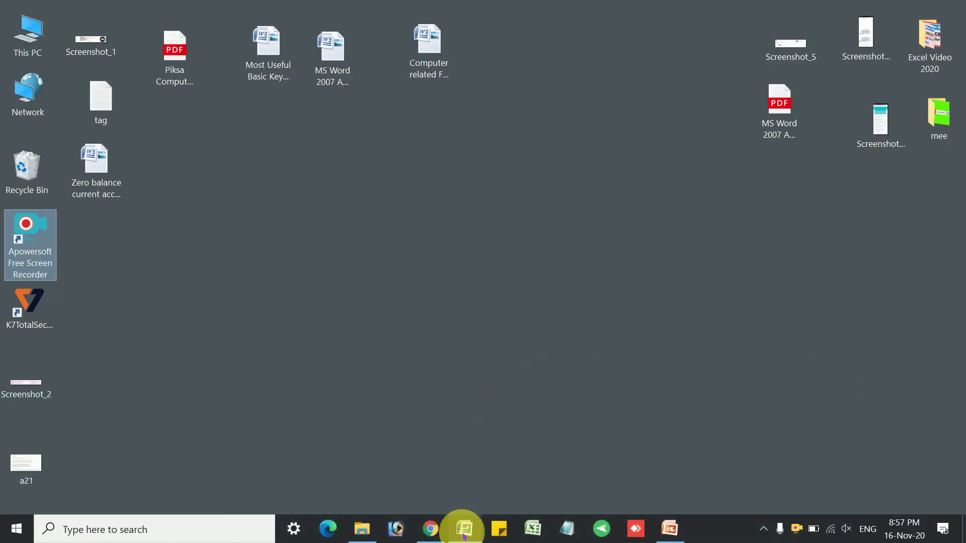
Restore the Word document from the taskbar, then switch to Excel's blank Book1
click(460, 495)
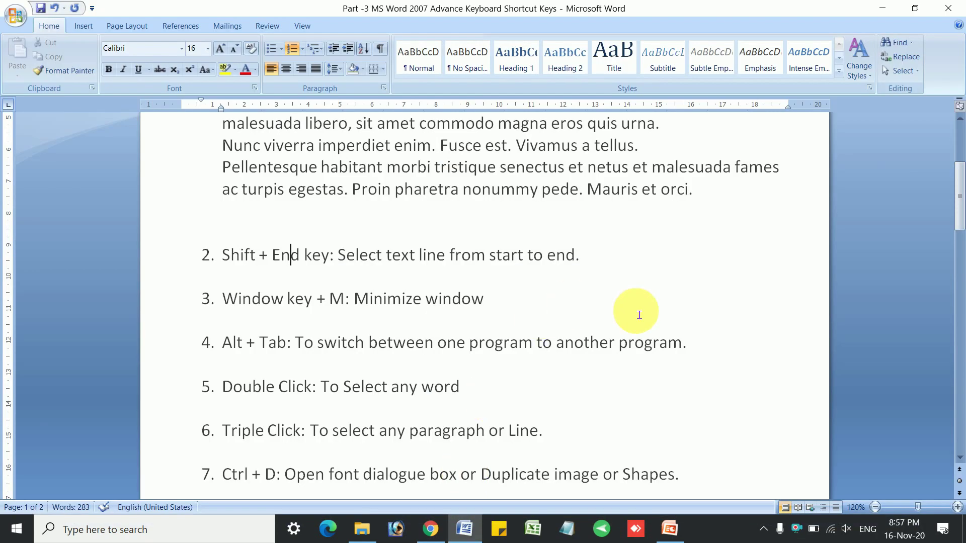
scroll(569, 306, down, 1)
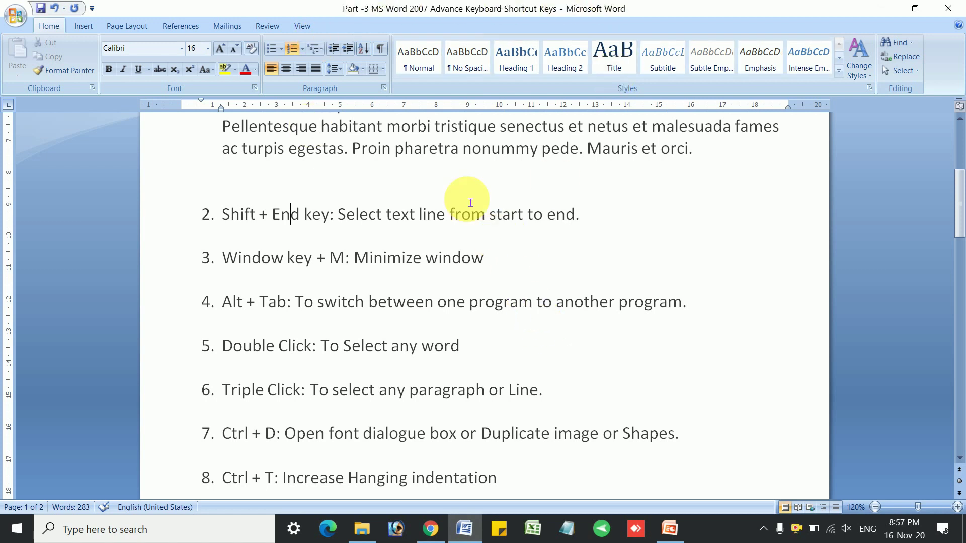
click(533, 528)
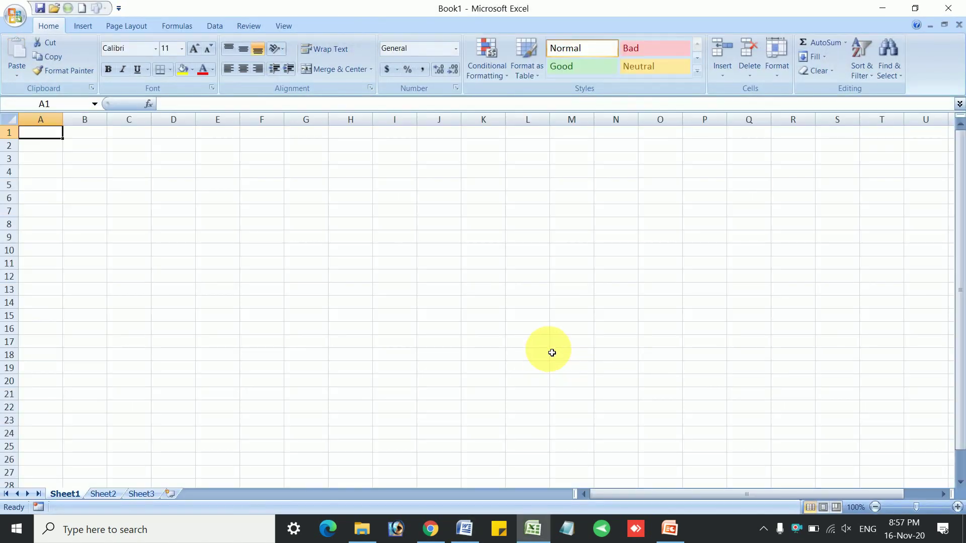
Return to Word at item 4, then Alt+Tab back to Excel and show the program switcher
click(529, 525)
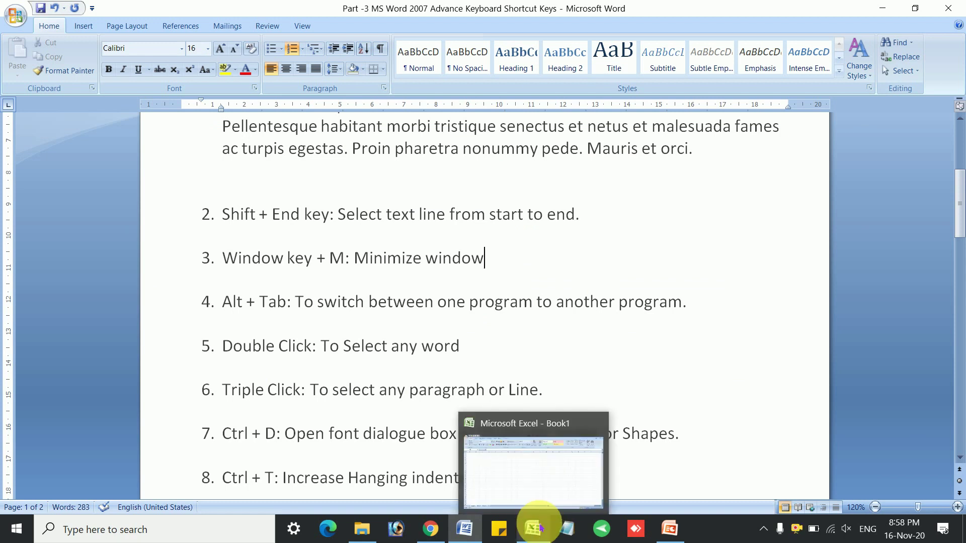
click(486, 303)
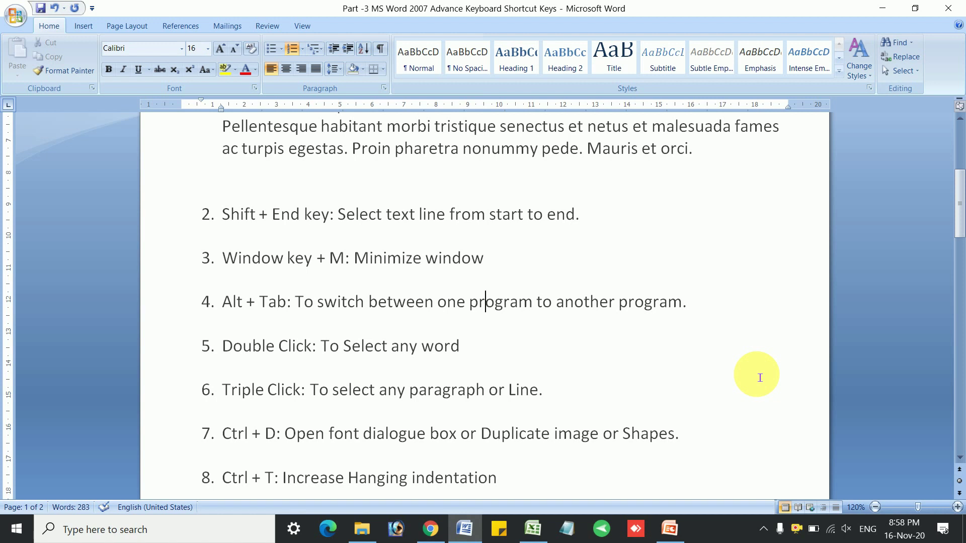
key(alt+Tab)
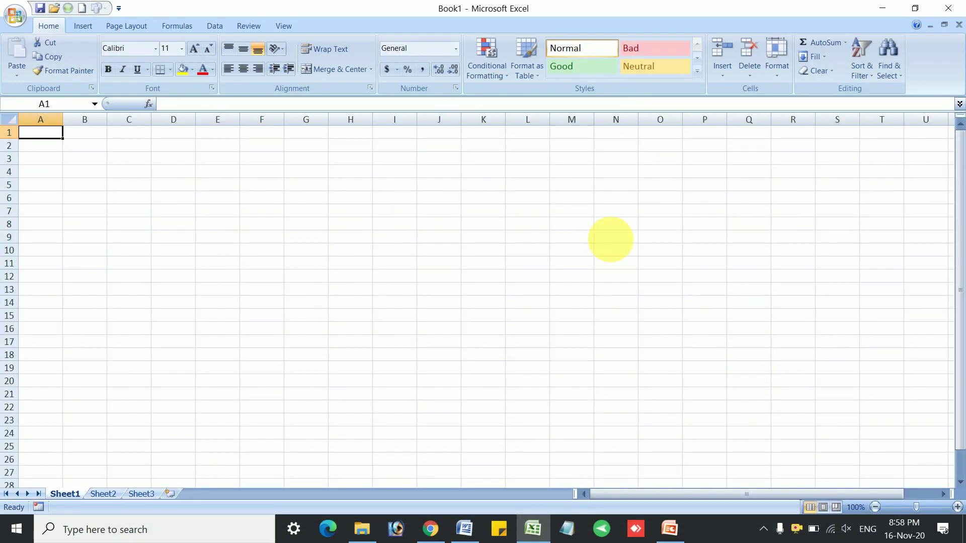
key(alt+Tab)
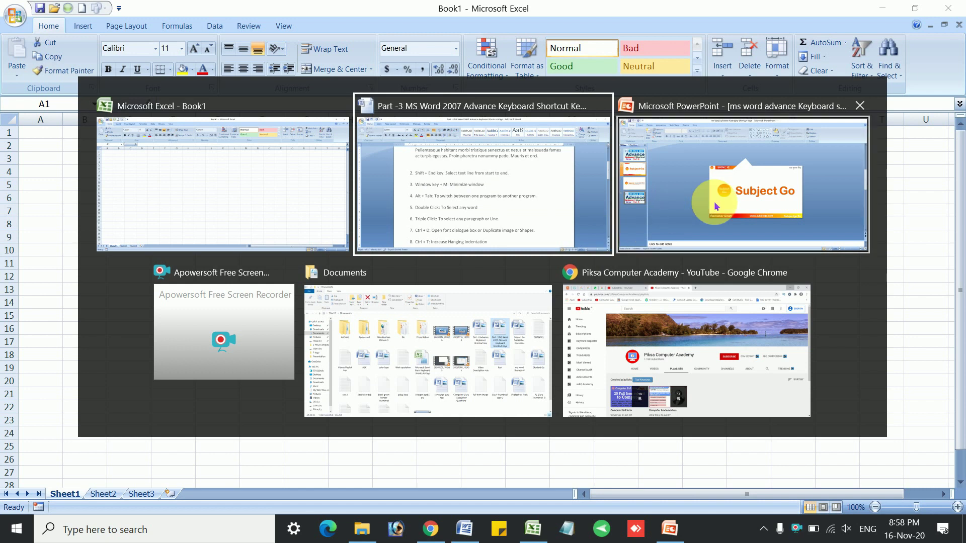
mouse_move(686, 350)
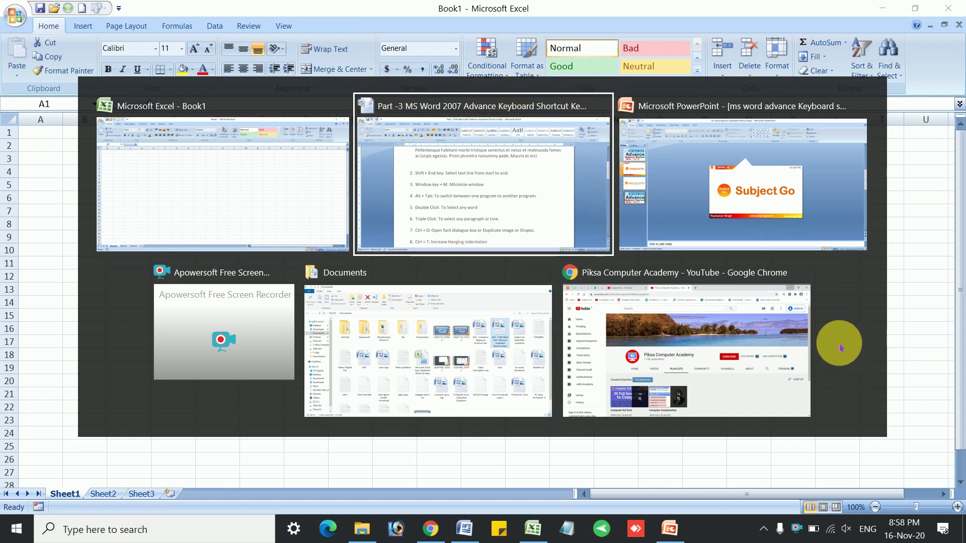
Cycle the switcher past PowerPoint and the screen recorder, then choose the Word document
key(Tab)
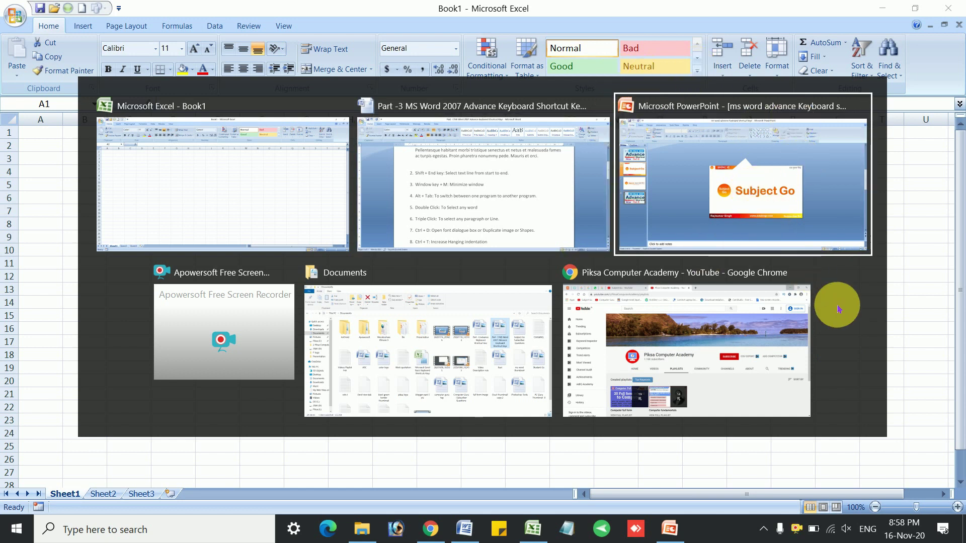
key(Tab)
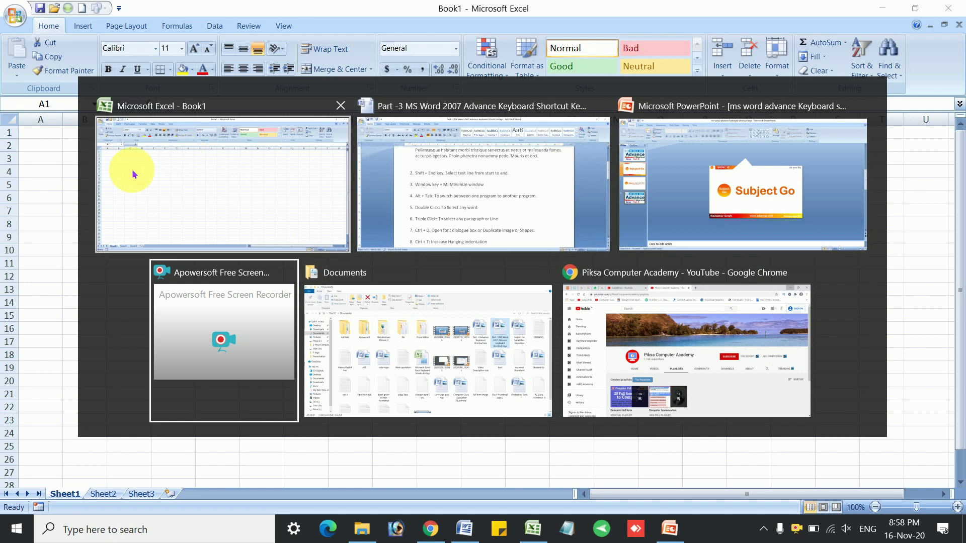
mouse_move(483, 181)
click(459, 159)
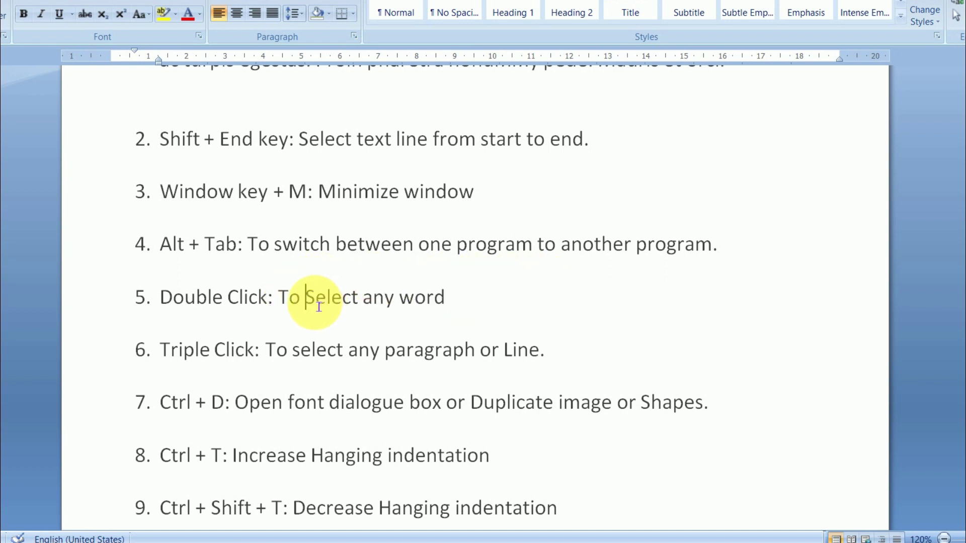
drag(319, 307, 368, 310)
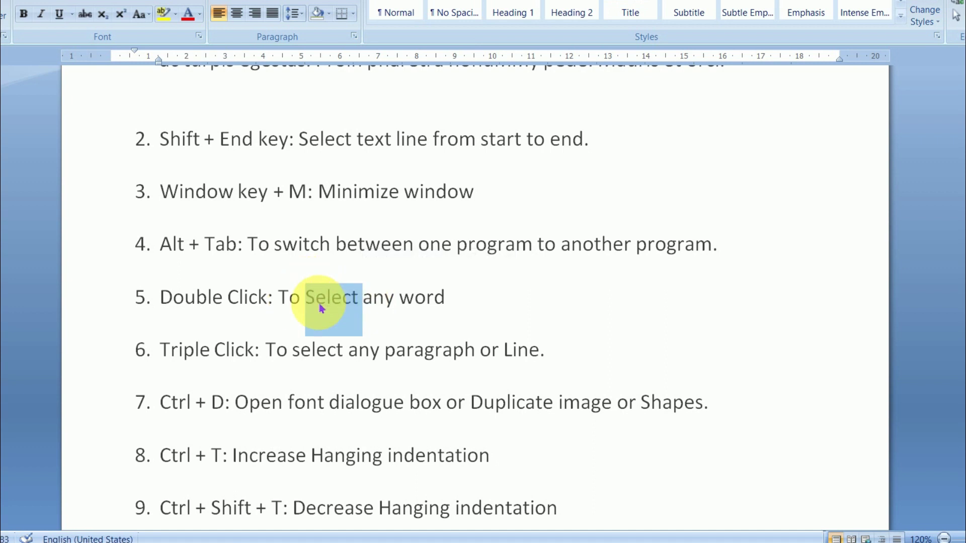
double_click(428, 298)
click(385, 298)
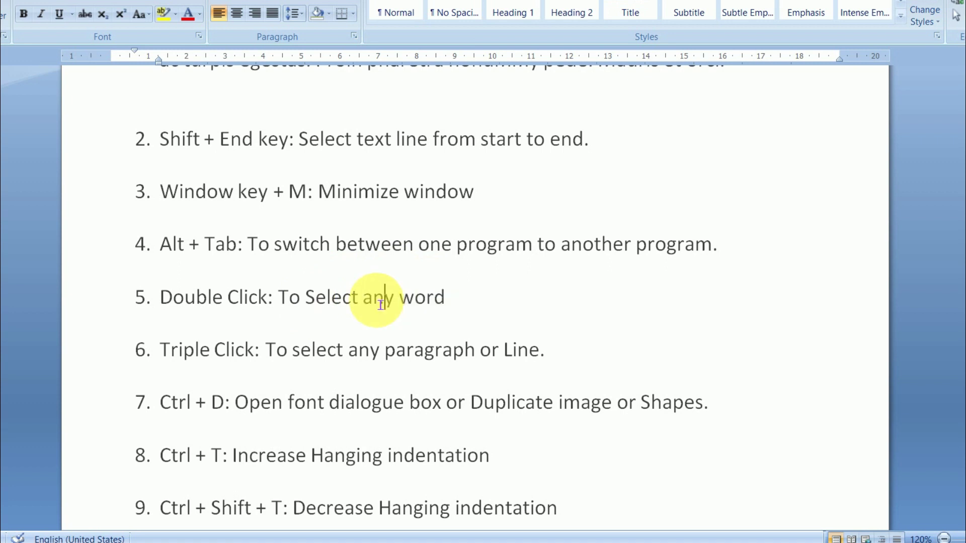
triple_click(325, 302)
triple_click(322, 301)
double_click(320, 300)
triple_click(320, 301)
double_click(318, 300)
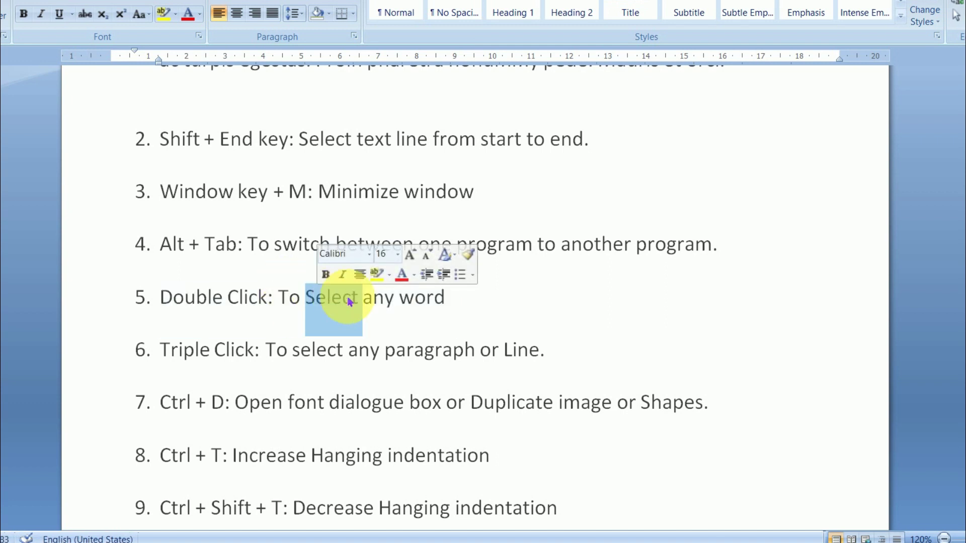
click(262, 348)
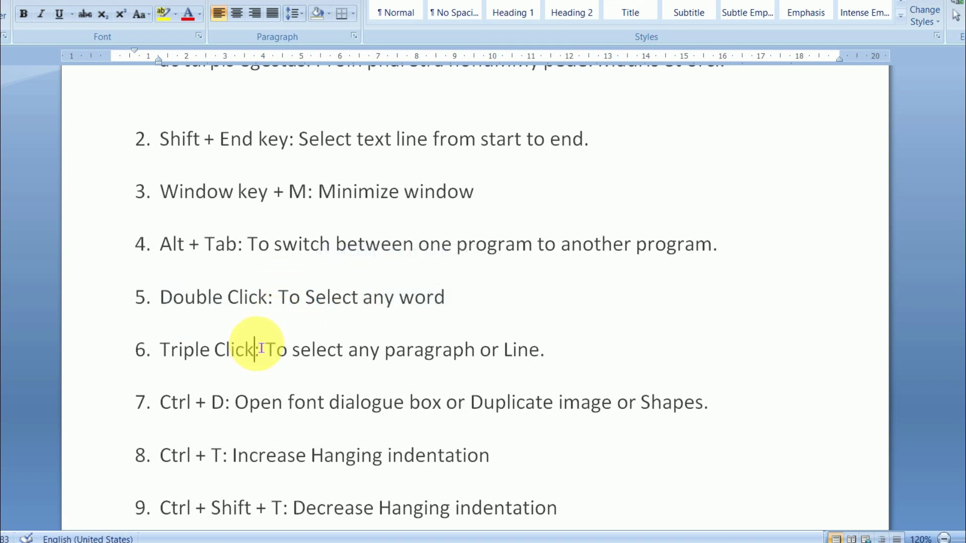
double_click(689, 252)
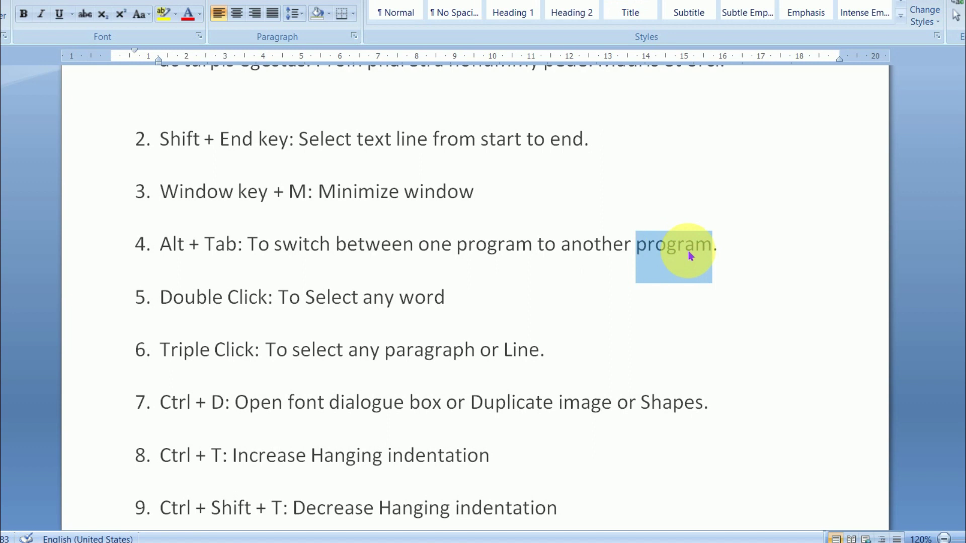
scroll(271, 347, down, 1)
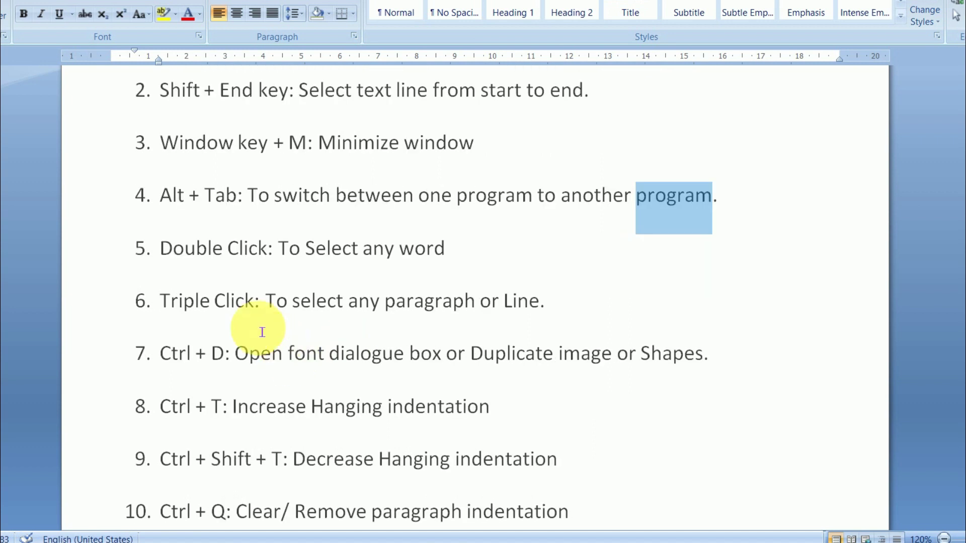
click(172, 311)
drag(161, 305, 516, 302)
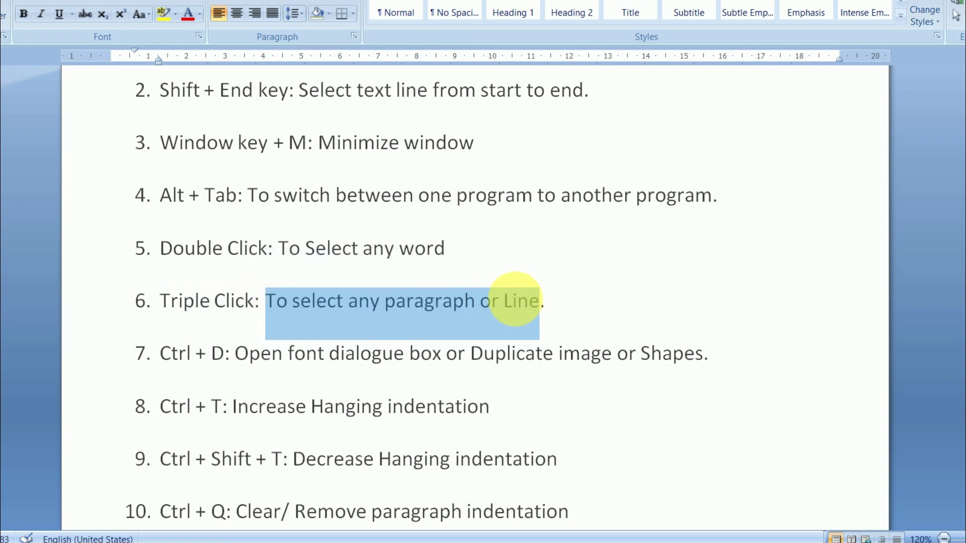
click(610, 336)
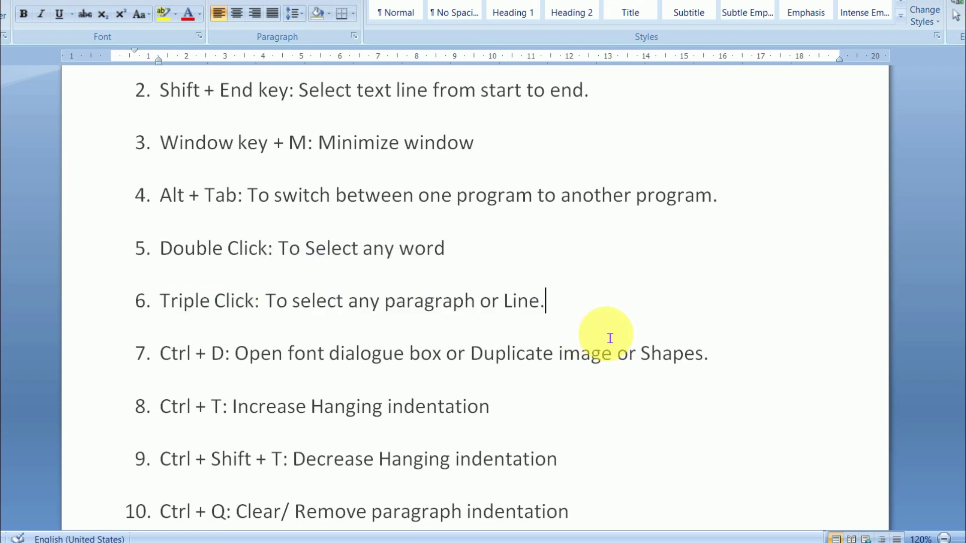
triple_click(537, 310)
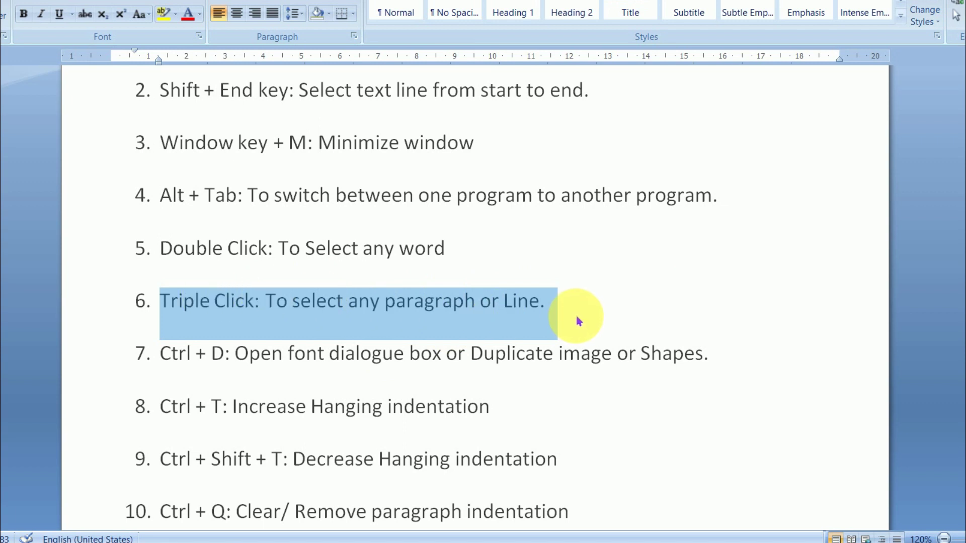
scroll(579, 319, up, 2)
scroll(584, 323, up, 2)
scroll(581, 324, up, 3)
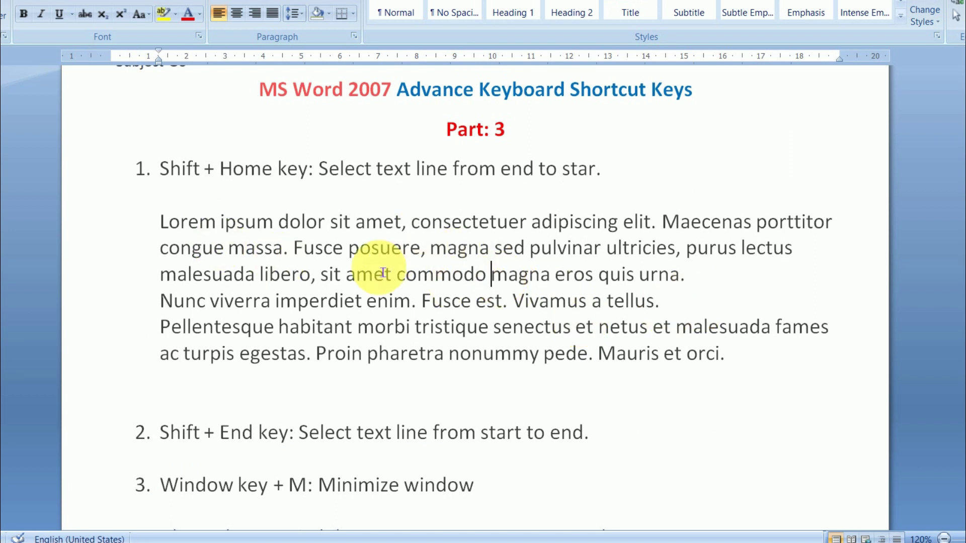
triple_click(443, 284)
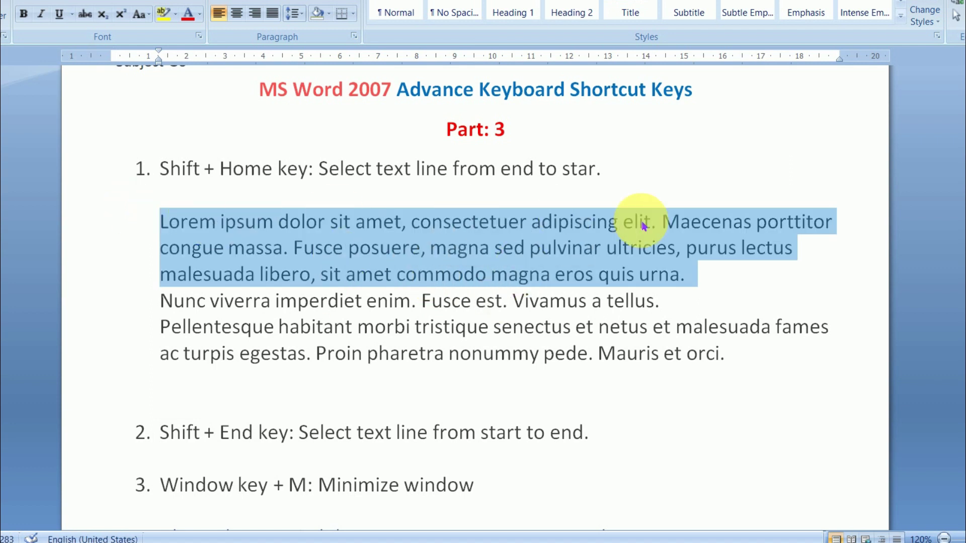
click(599, 327)
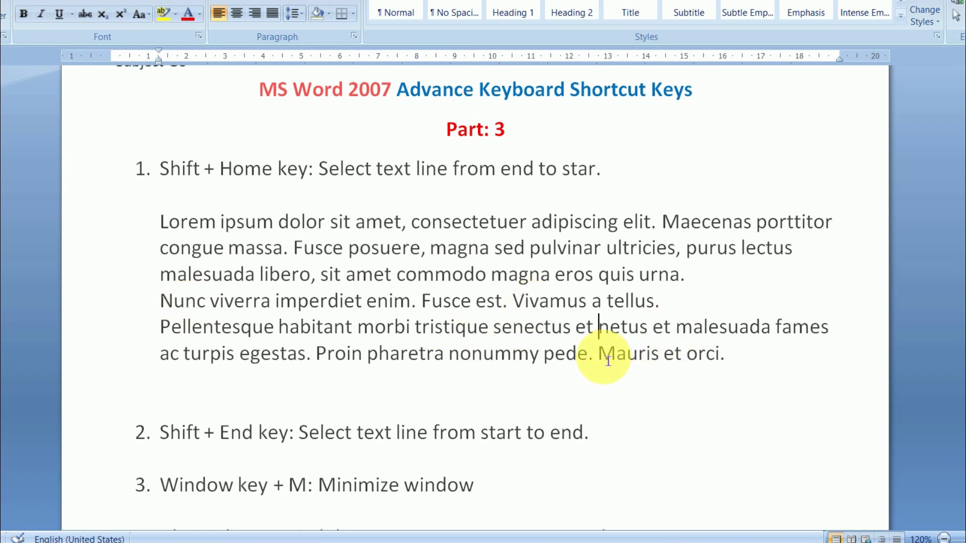
triple_click(743, 332)
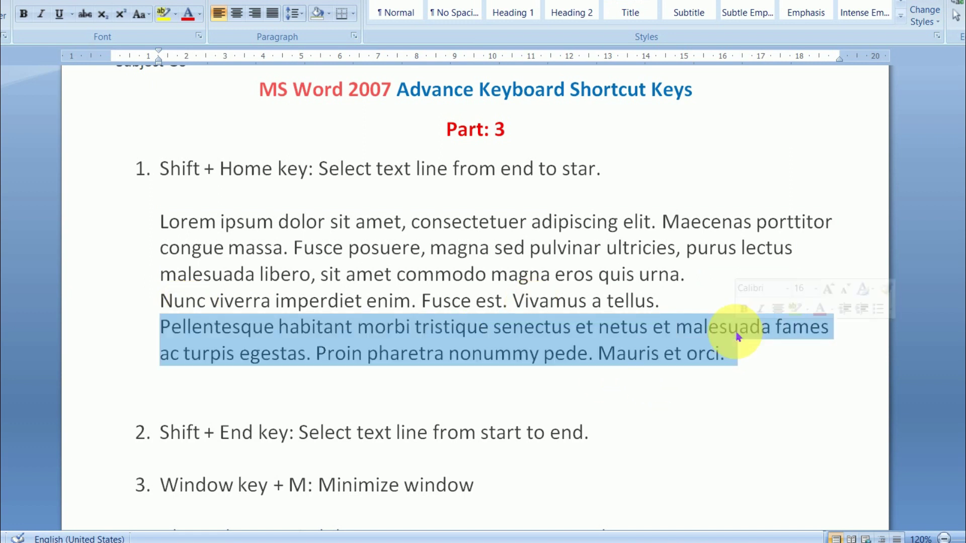
scroll(725, 343, down, 1)
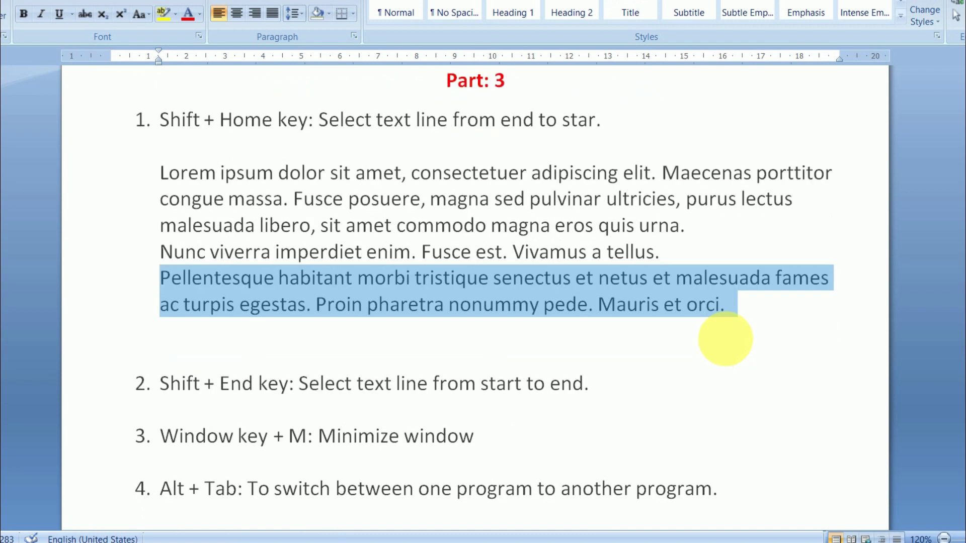
scroll(730, 344, down, 2)
scroll(735, 348, down, 2)
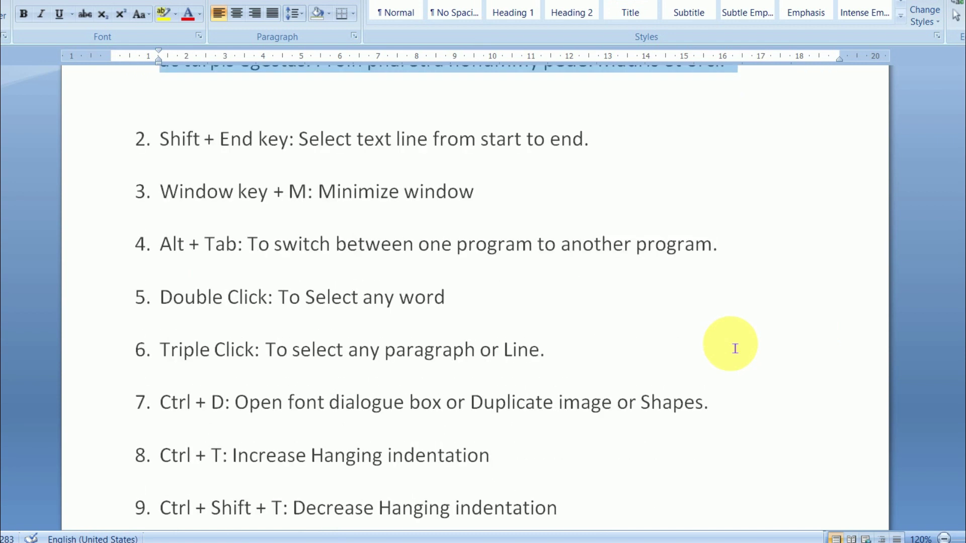
scroll(735, 348, down, 1)
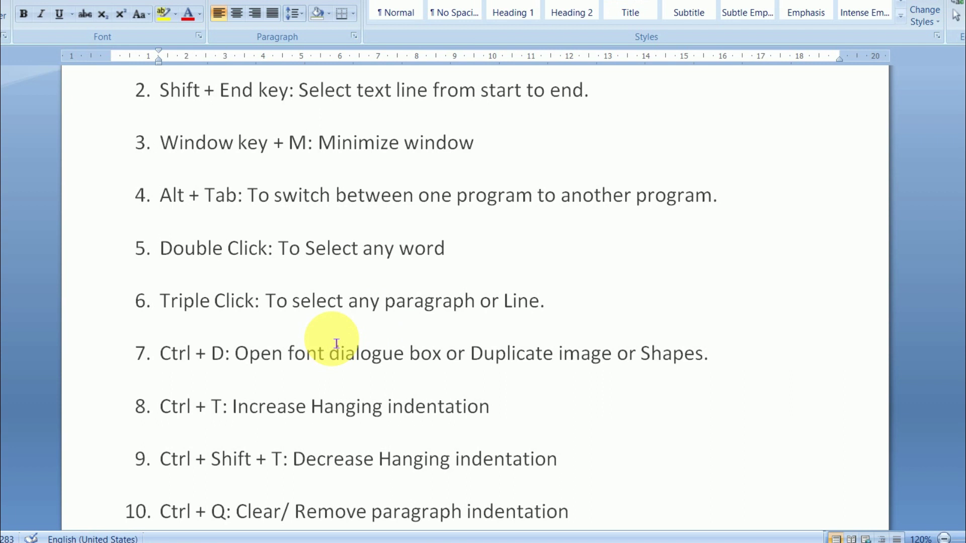
scroll(205, 330, down, 1)
scroll(174, 309, down, 1)
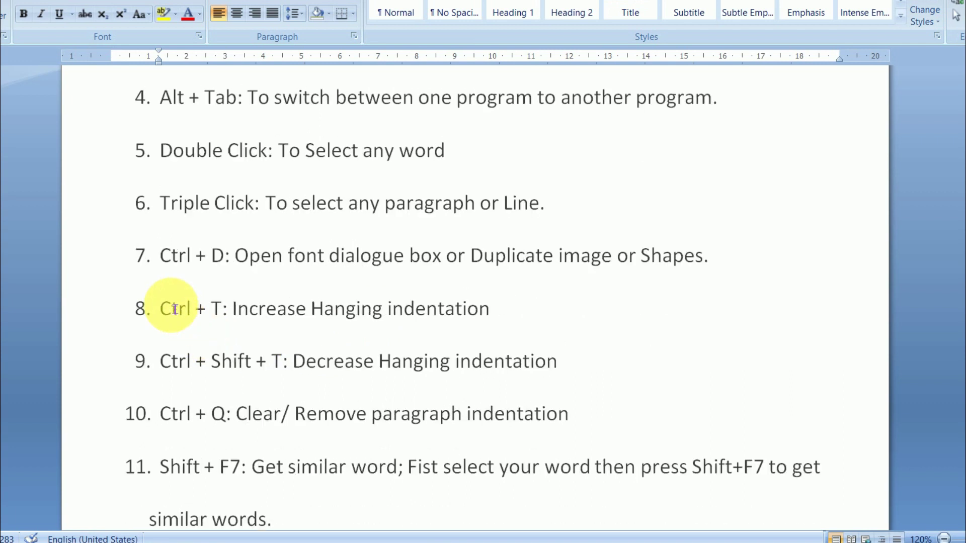
drag(170, 267, 233, 255)
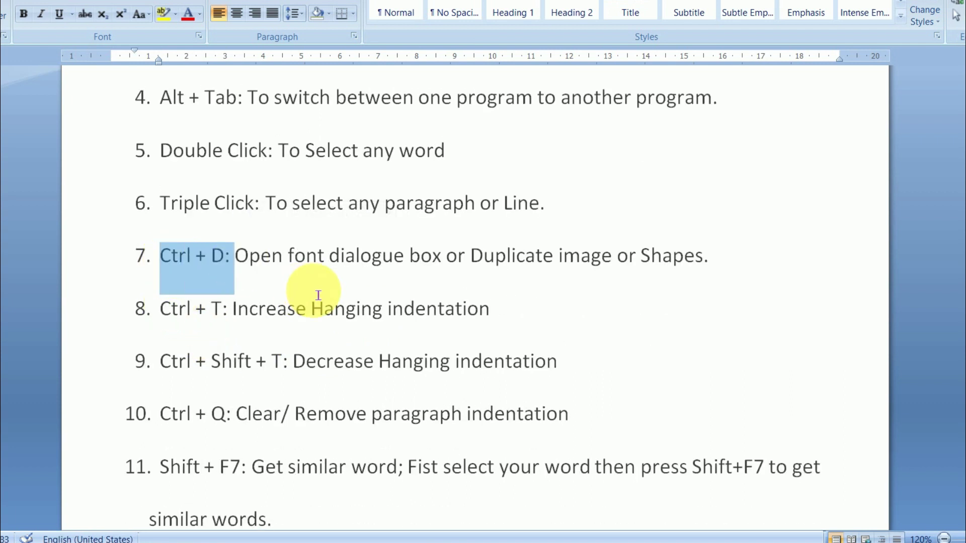
click(308, 280)
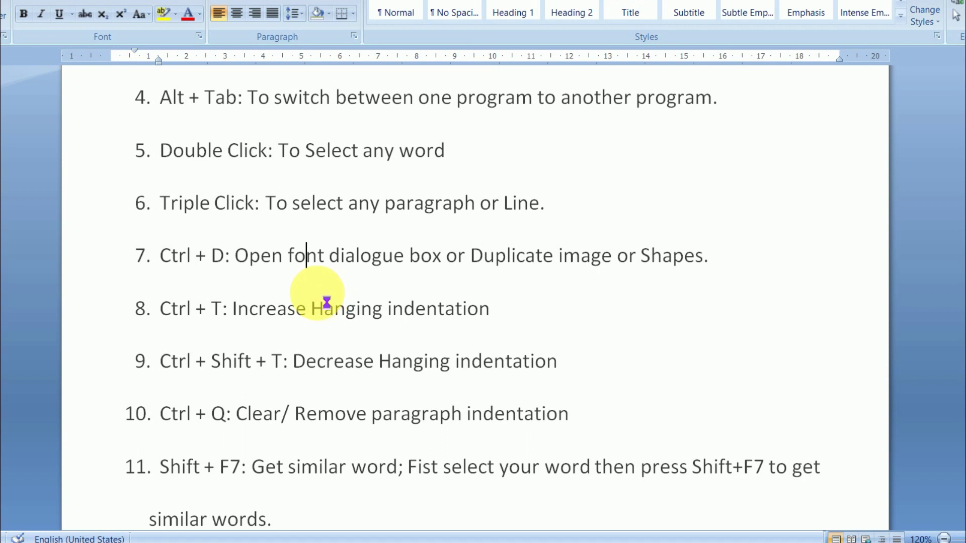
key(ctrl+d)
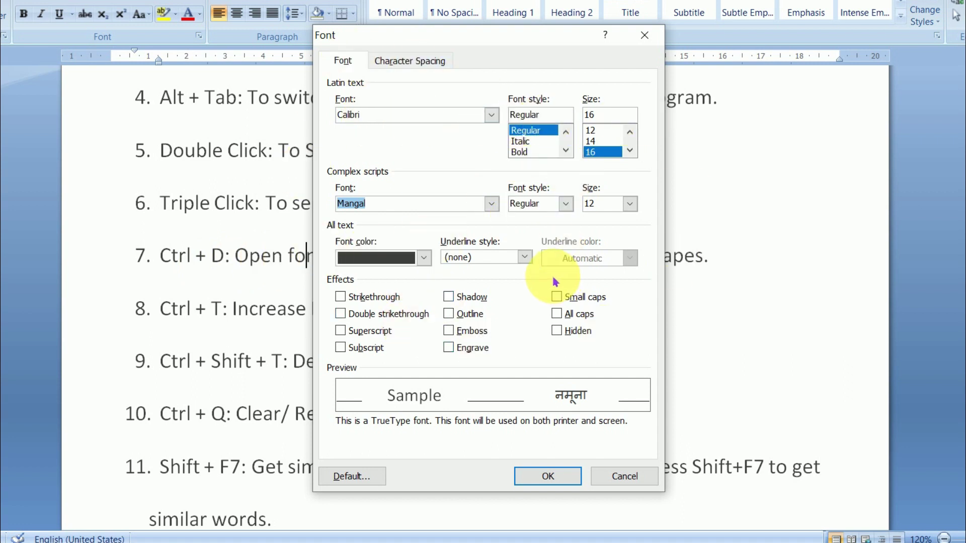
click(645, 35)
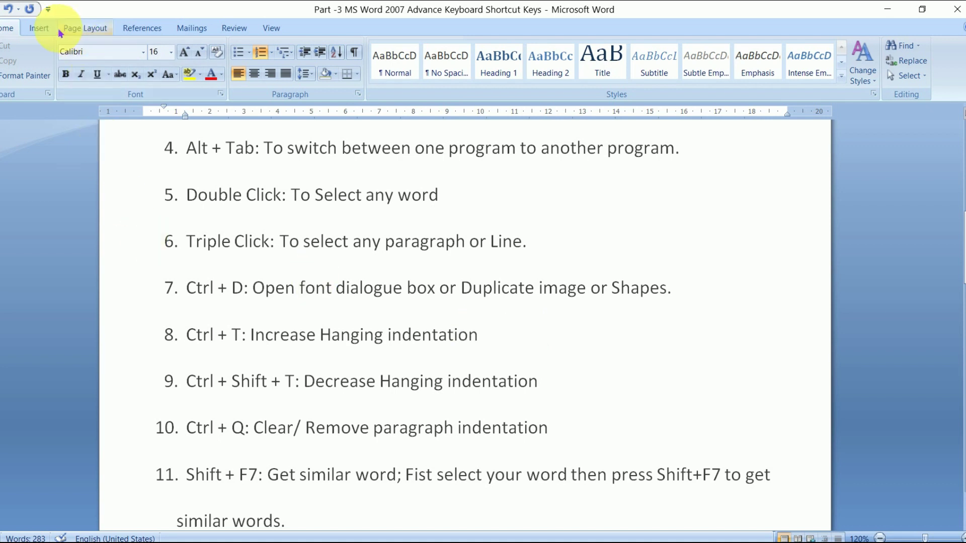
click(39, 28)
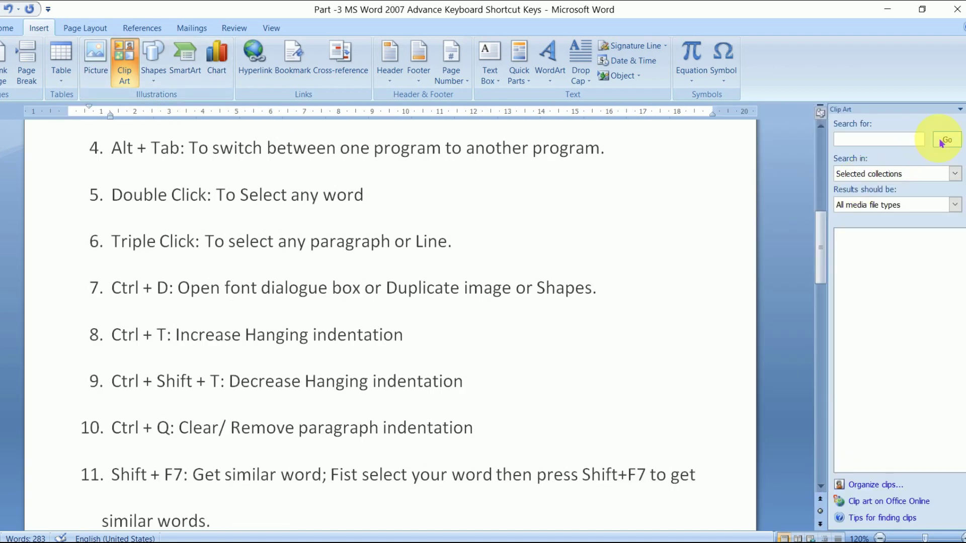
Insert the eye-examination clip art in front of text as a small thumbnail beside items 5–9
click(943, 139)
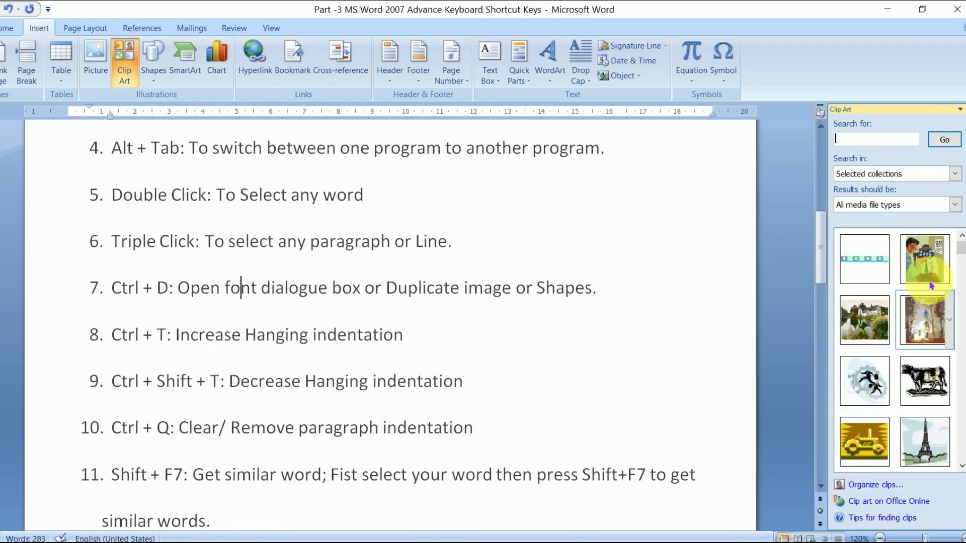
mouse_move(924, 258)
mouse_down()
mouse_move(500, 324)
mouse_move(535, 317)
mouse_up()
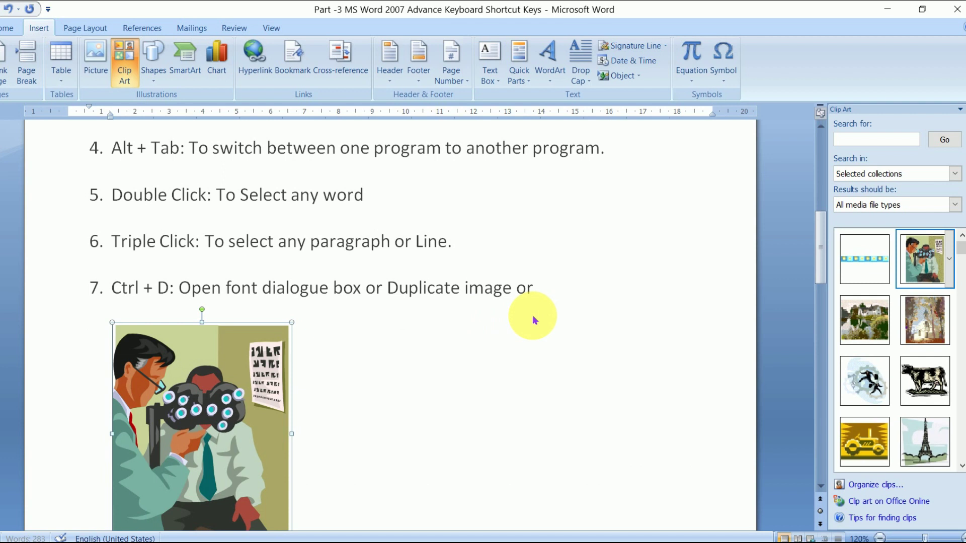
right_click(258, 393)
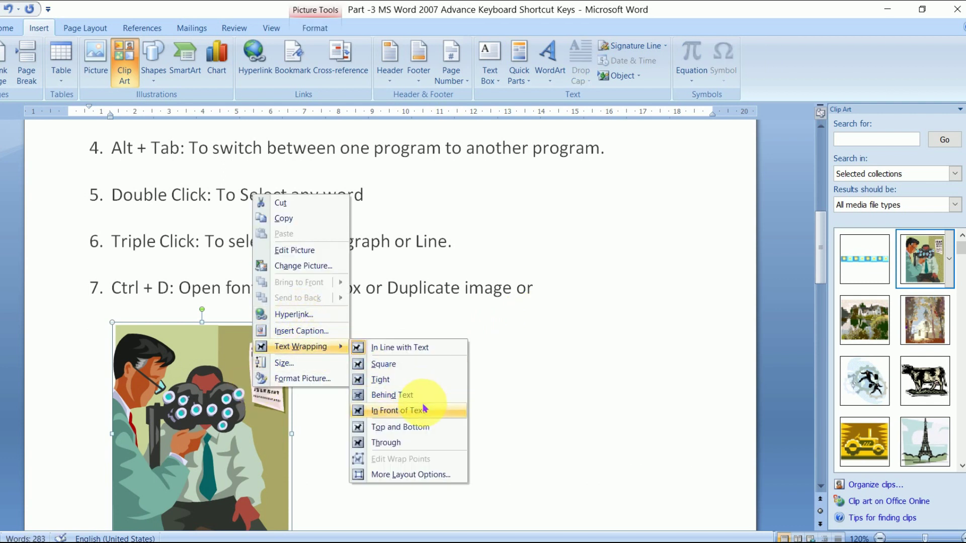
click(413, 407)
drag(289, 332, 587, 189)
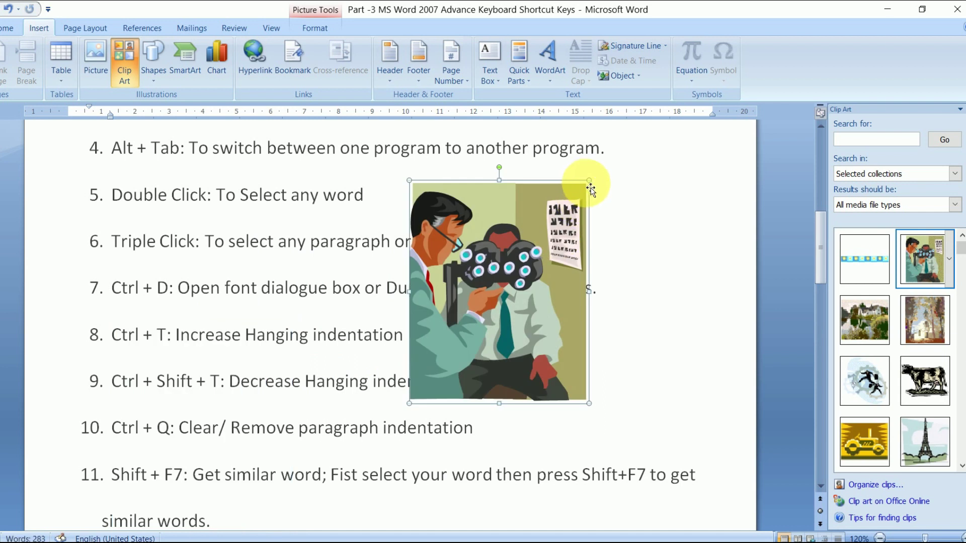
drag(588, 181, 461, 340)
mouse_move(444, 381)
mouse_down()
mouse_move(652, 258)
mouse_move(538, 357)
mouse_up()
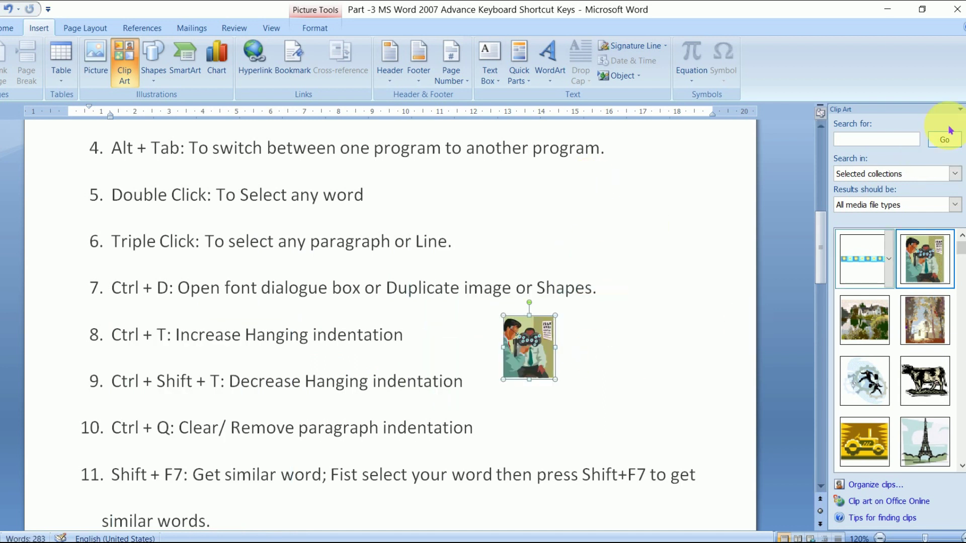
click(960, 109)
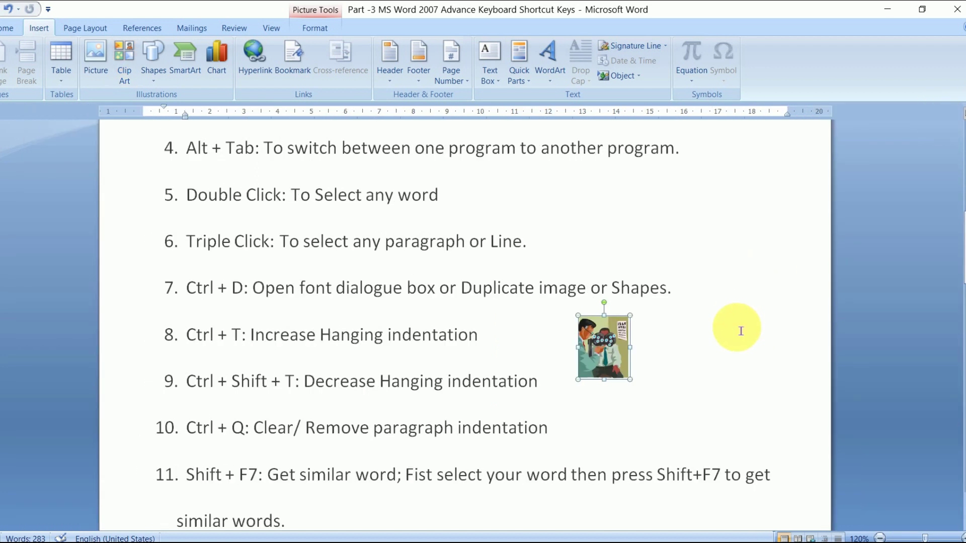
click(669, 326)
Duplicate the clip art twice with Ctrl+D, placing the copies beside items 7 and 9
click(614, 344)
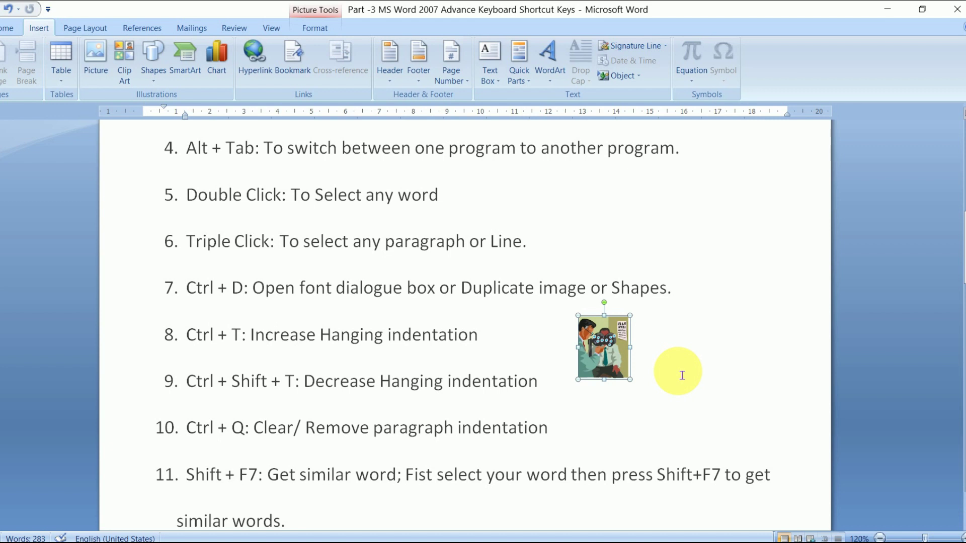
key(ctrl+d)
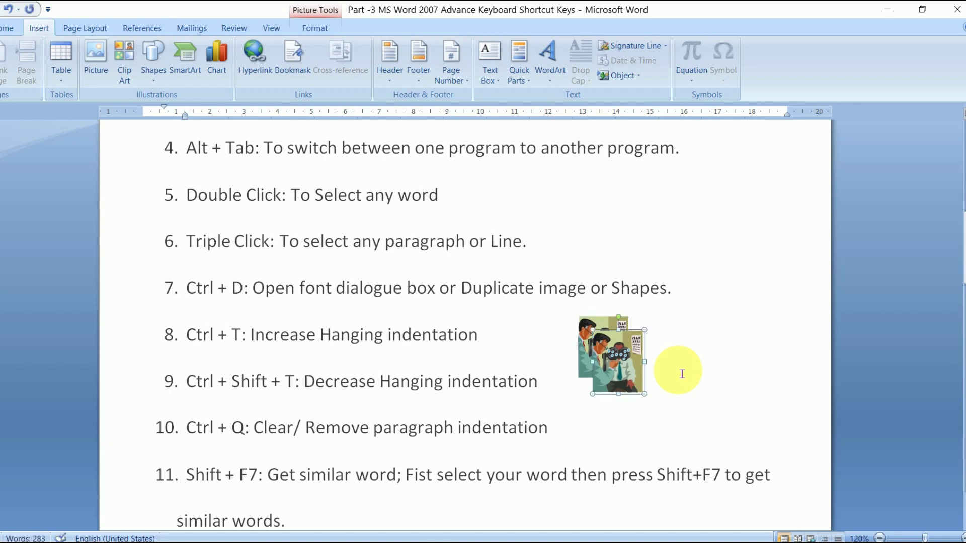
drag(624, 365, 730, 295)
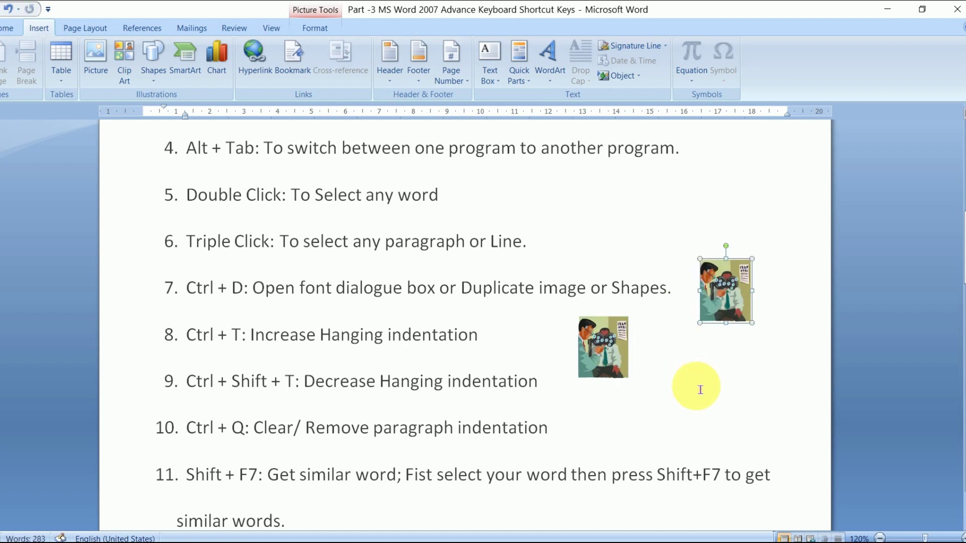
key(ctrl+d)
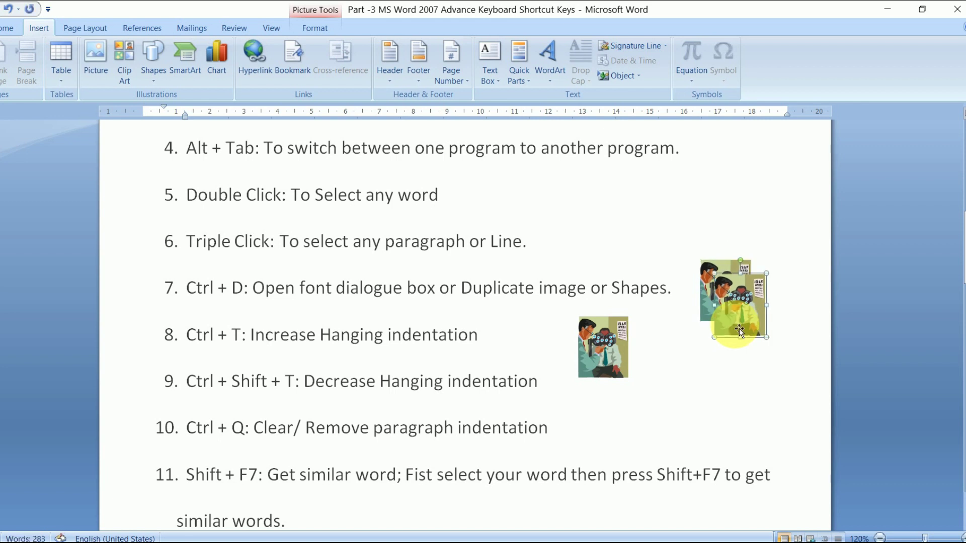
drag(757, 317, 713, 392)
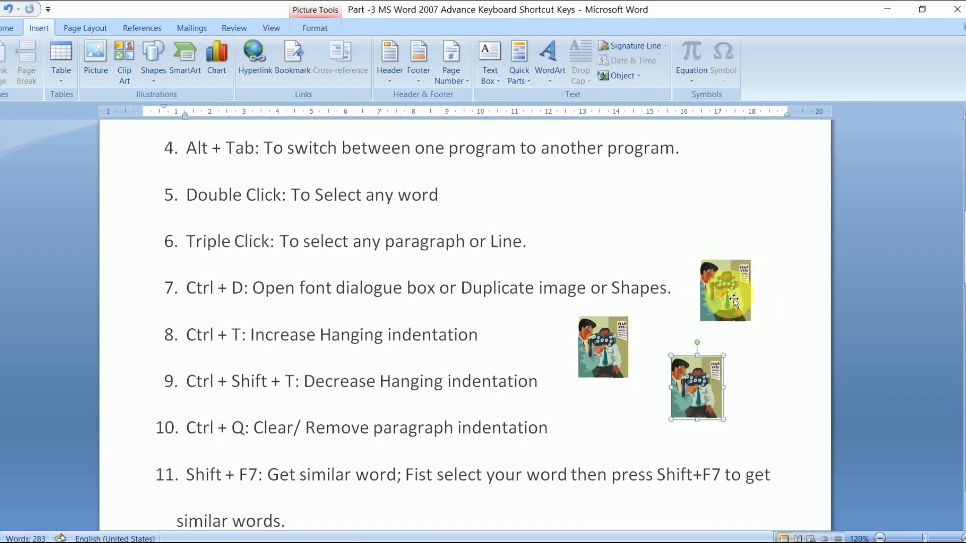
click(744, 383)
mouse_move(698, 377)
mouse_down()
mouse_move(680, 364)
mouse_move(699, 359)
mouse_up()
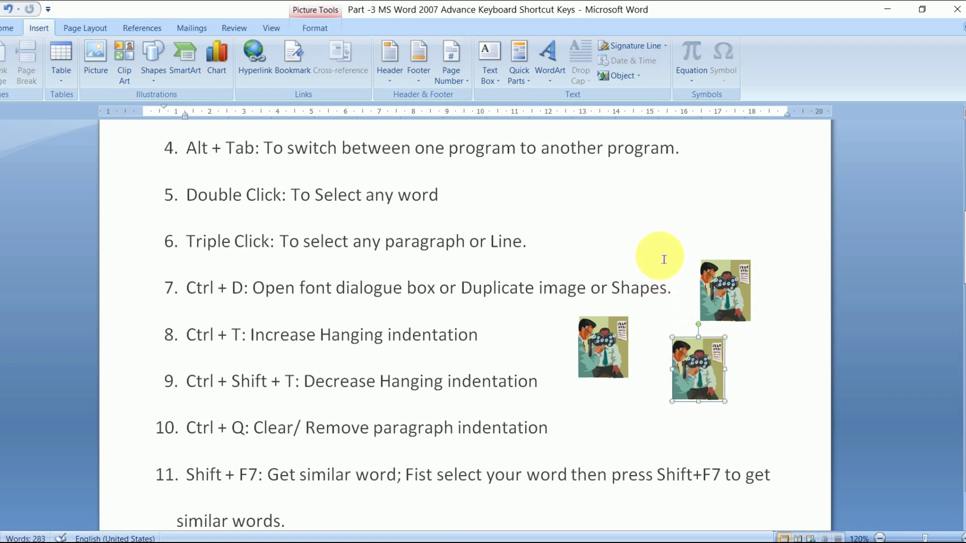
click(662, 249)
click(158, 74)
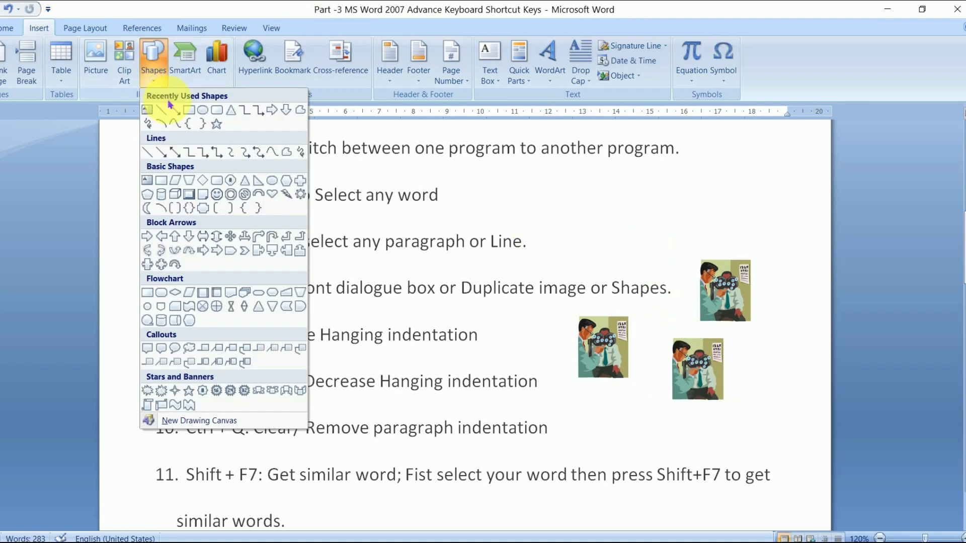
Draw an oval beside items 5–6, duplicate it with Ctrl+D, then remove both ovals
click(196, 114)
drag(568, 193, 638, 232)
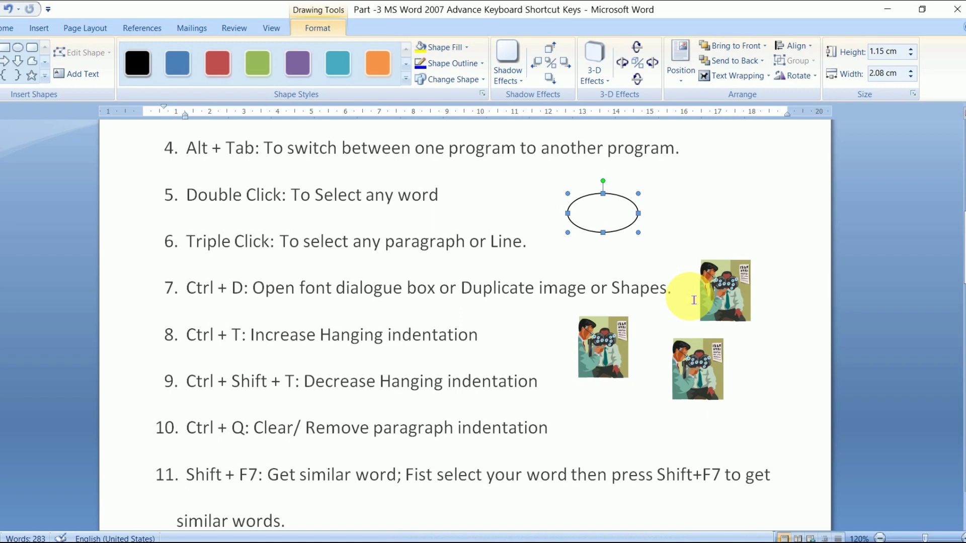
key(ctrl+d)
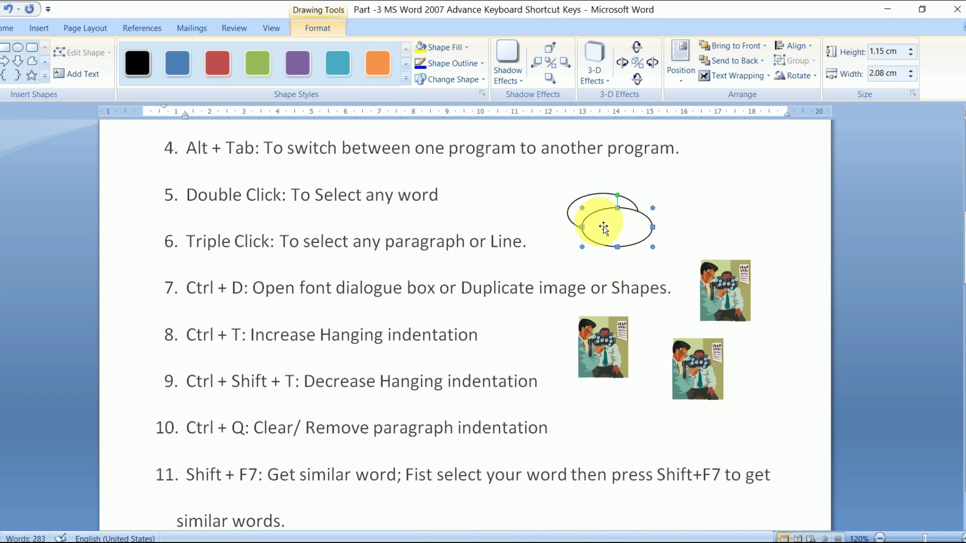
drag(720, 212, 724, 210)
key(Tab)
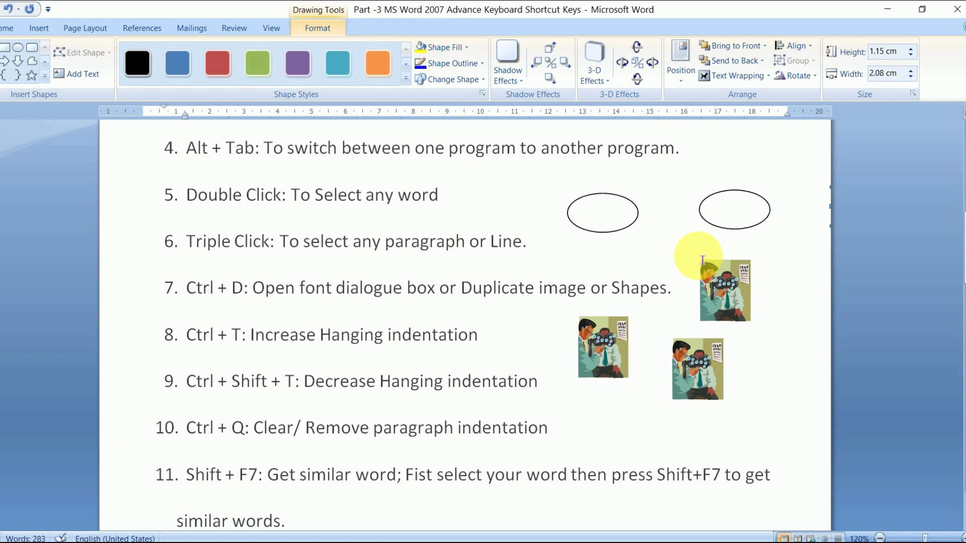
key(ctrl+z)
key(Delete)
Delete all three clip-art pictures so only the list text remains
click(626, 209)
key(Delete)
click(720, 292)
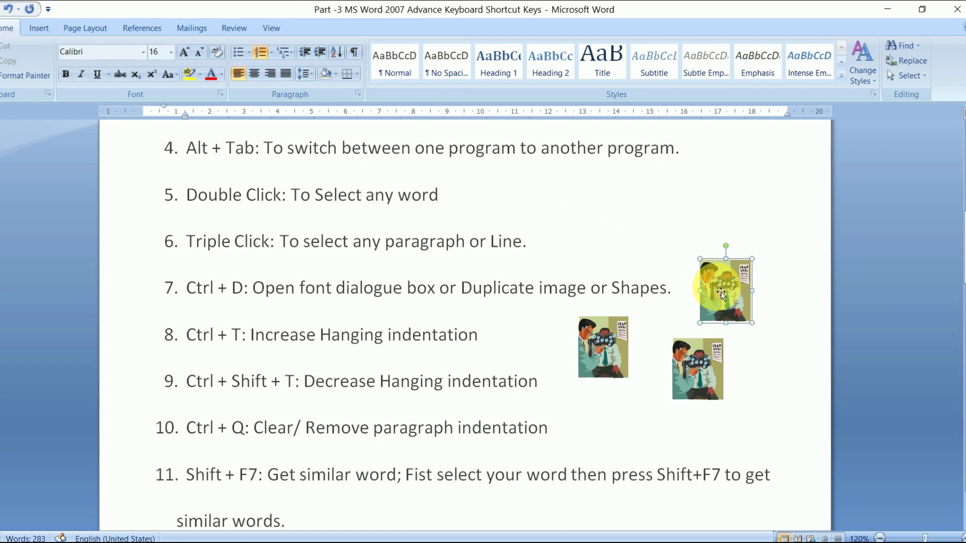
key(Delete)
click(713, 365)
key(Delete)
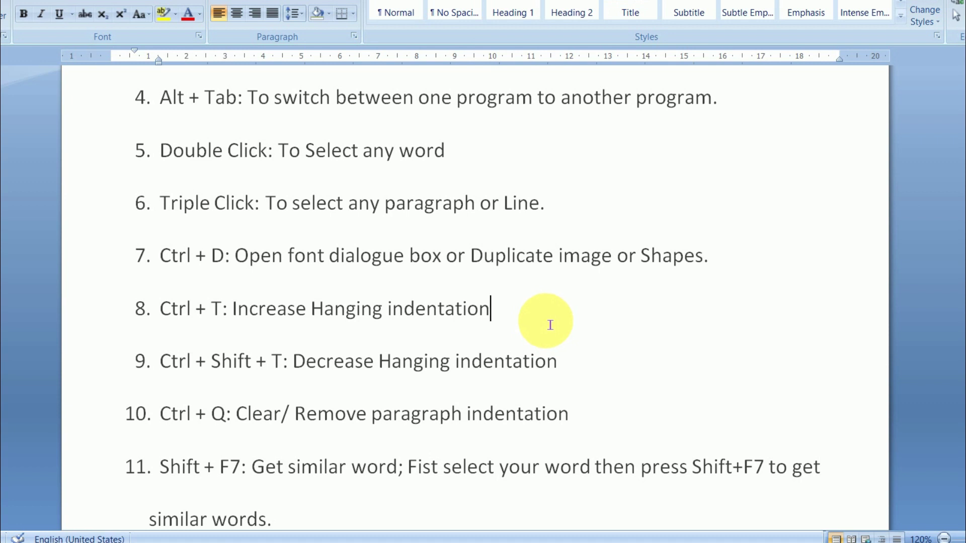
Add a blank unnumbered line below item 8 and start typing '=' on it
key(Return)
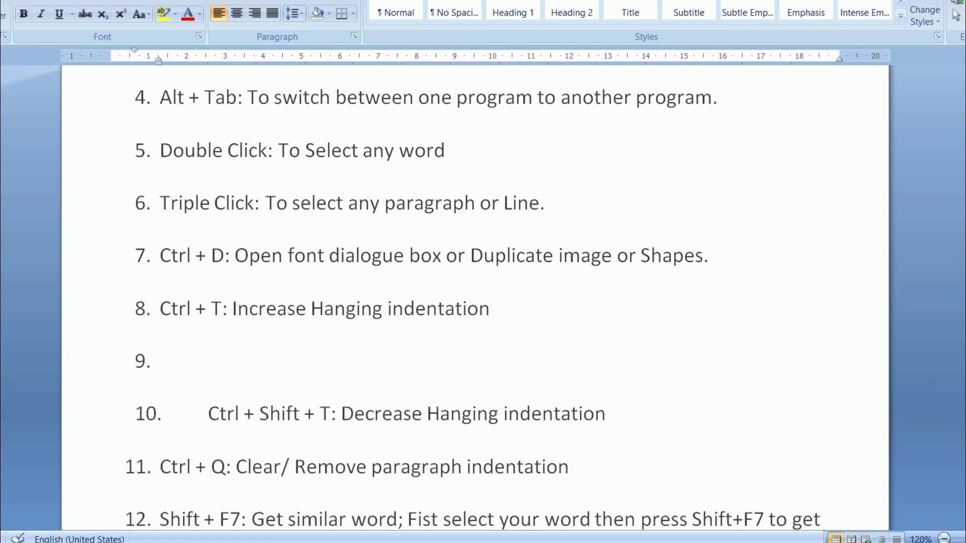
key(BackSpace)
scroll(509, 311, down, 1)
scroll(528, 315, down, 1)
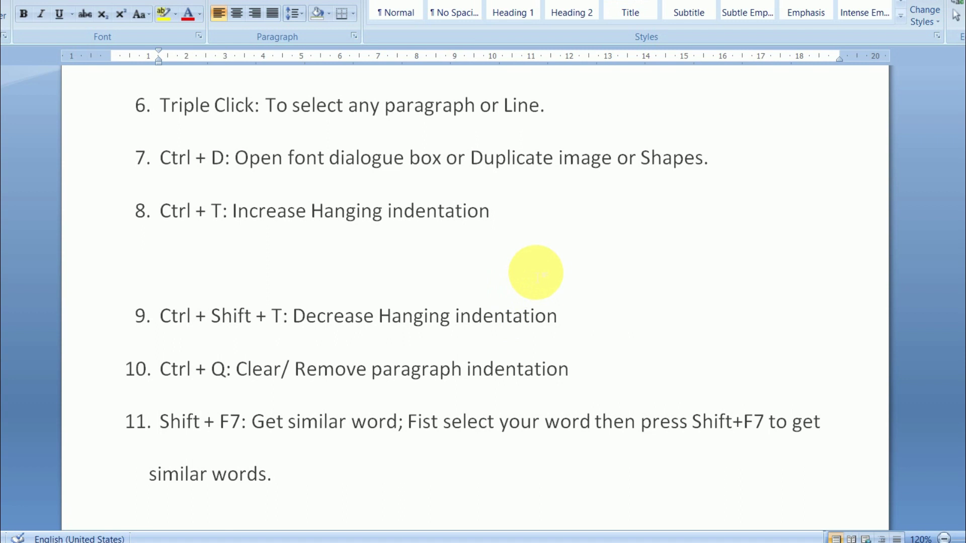
scroll(539, 277, up, 1)
scroll(402, 289, down, 1)
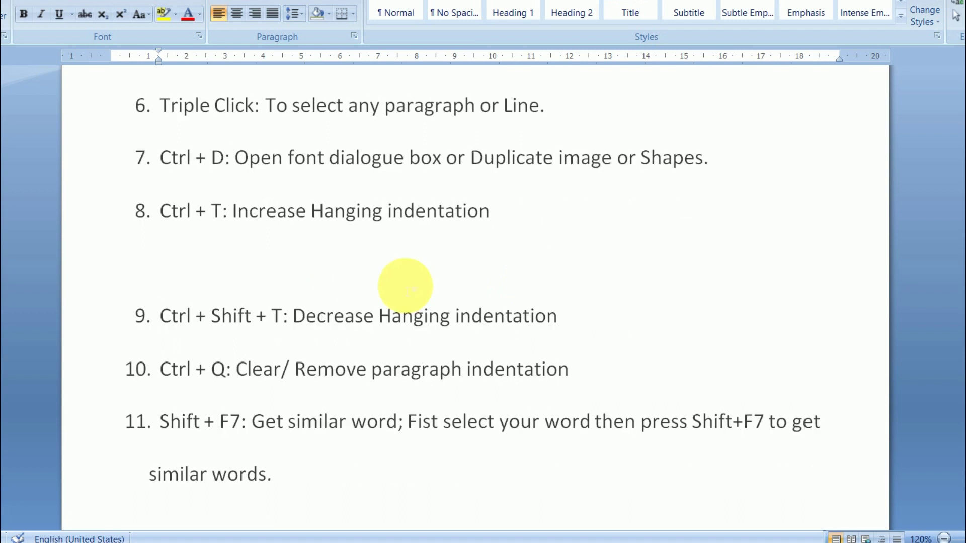
scroll(405, 288, down, 1)
text(=lorem()
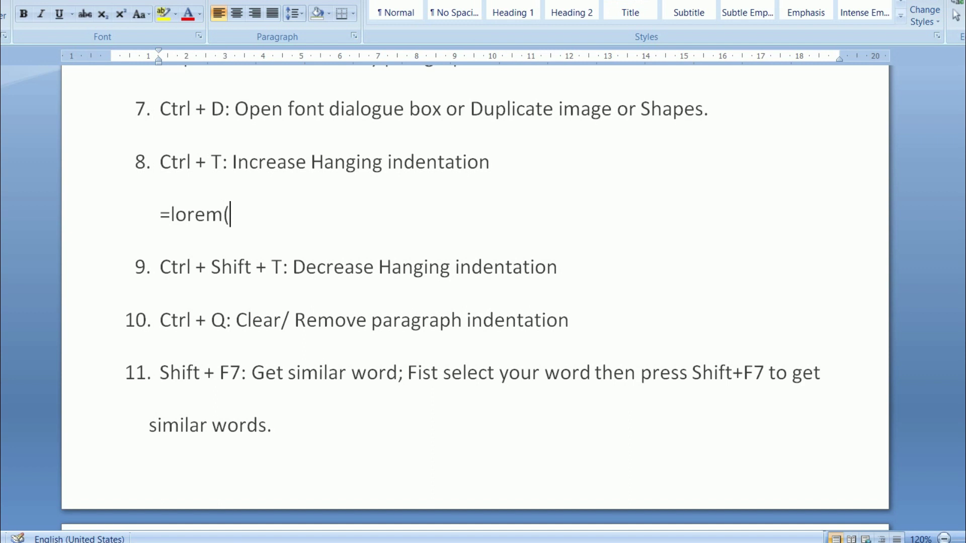
Expand =lorem() into sample paragraphs under item 8 and set them to 1.0 line spacing
key(Return)
scroll(386, 283, up, 2)
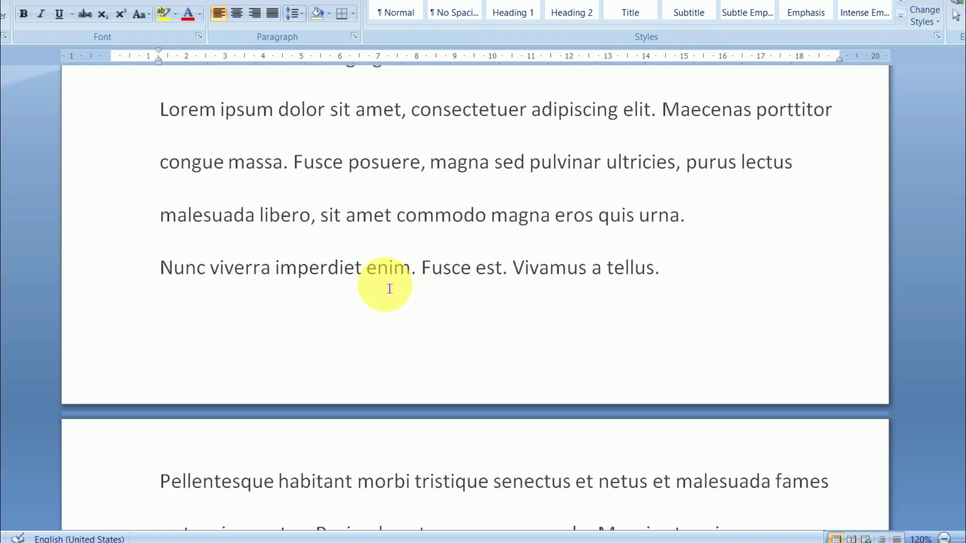
scroll(196, 208, up, 2)
drag(162, 208, 785, 407)
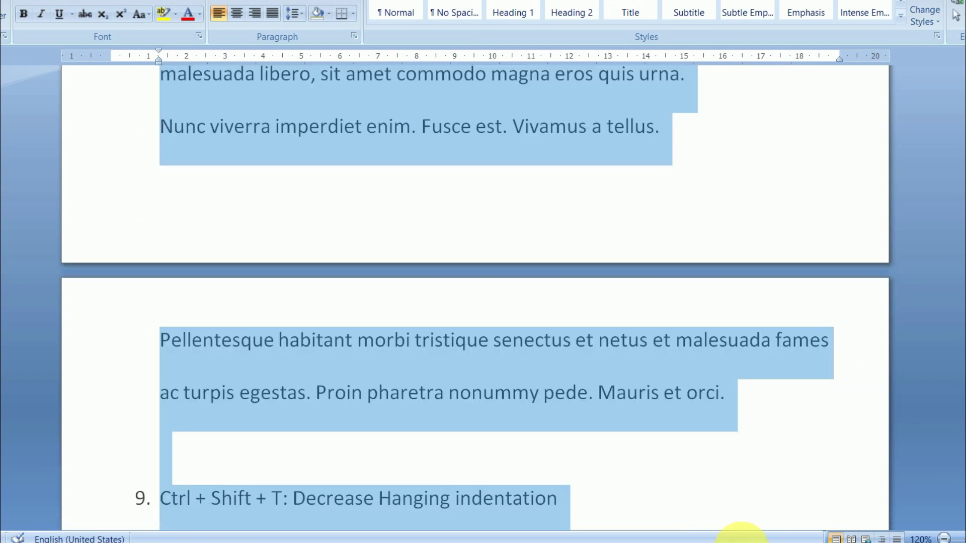
click(294, 13)
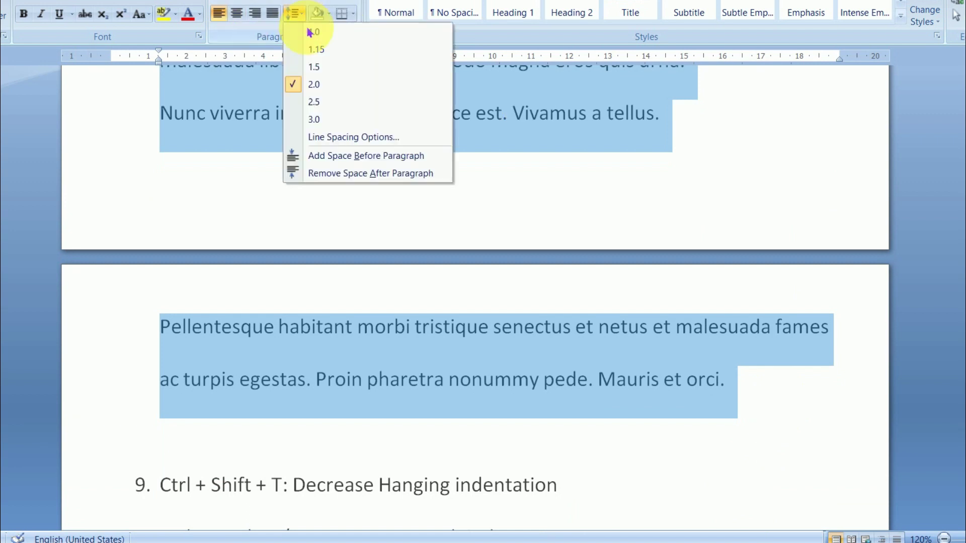
click(320, 40)
Shrink the sample text's font two sizes, then reselect all the Lorem ipsum paragraphs
scroll(421, 227, up, 5)
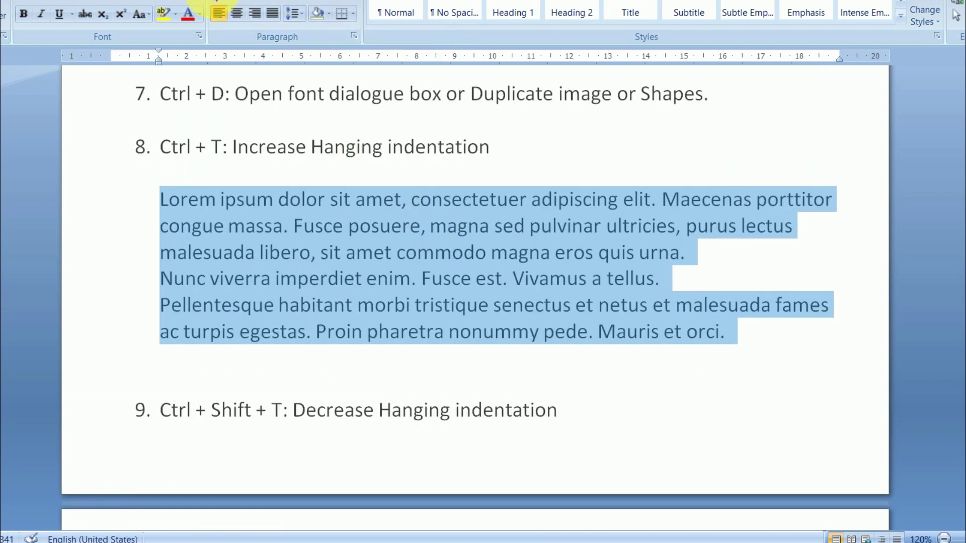
click(170, 2)
click(170, 3)
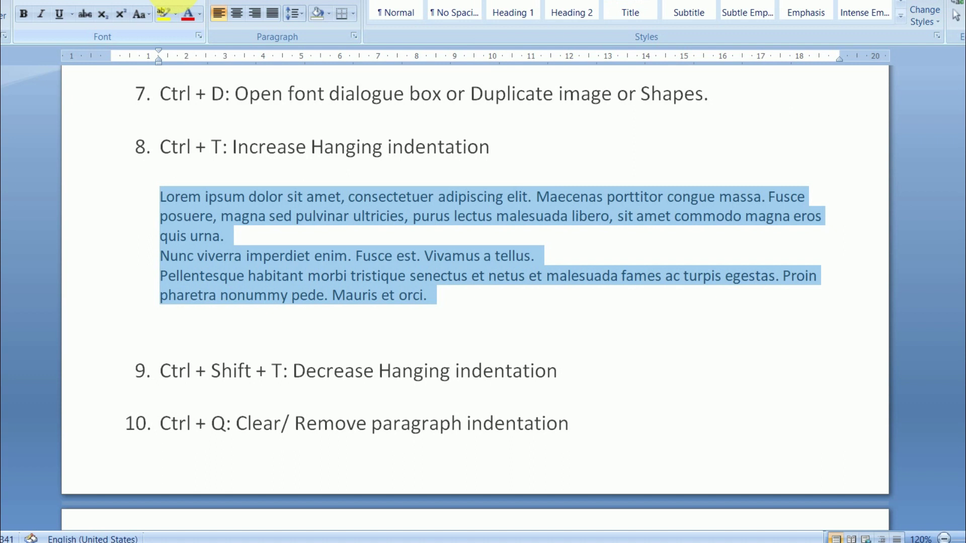
click(526, 314)
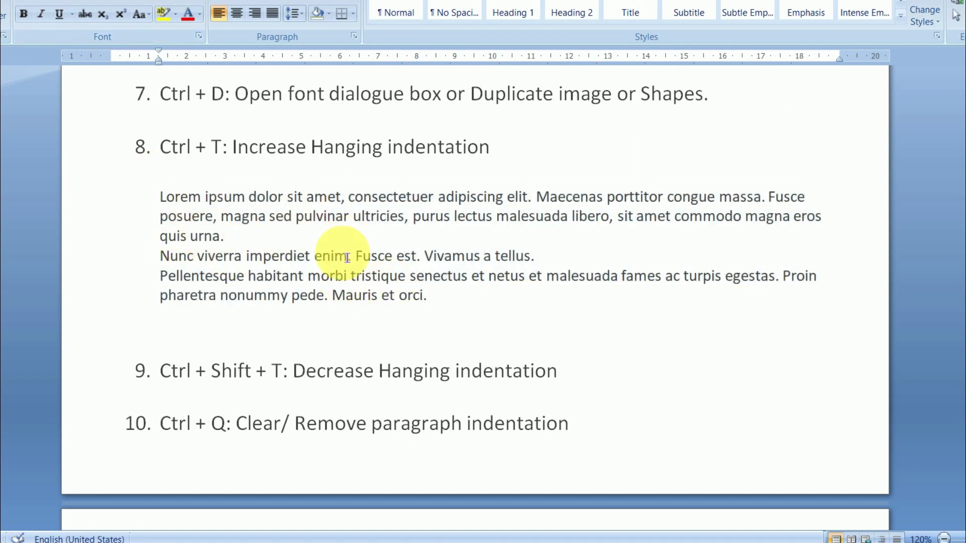
drag(442, 307, 201, 231)
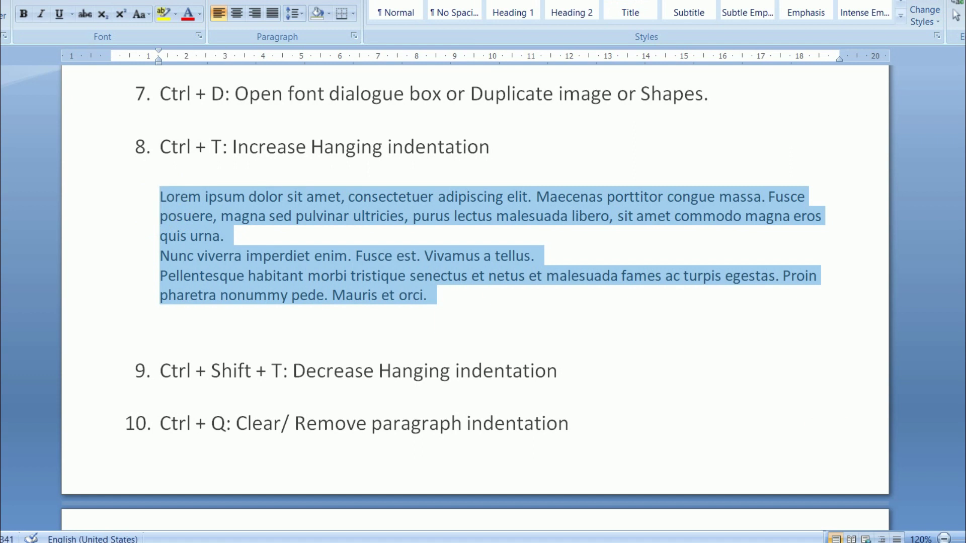
key(ctrl+t)
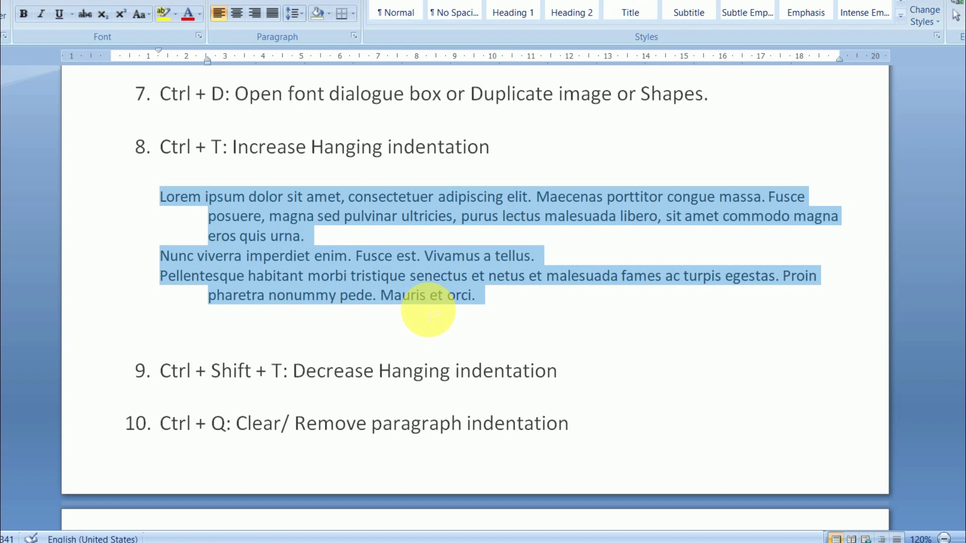
key(ctrl+t)
key(ctrl+t)
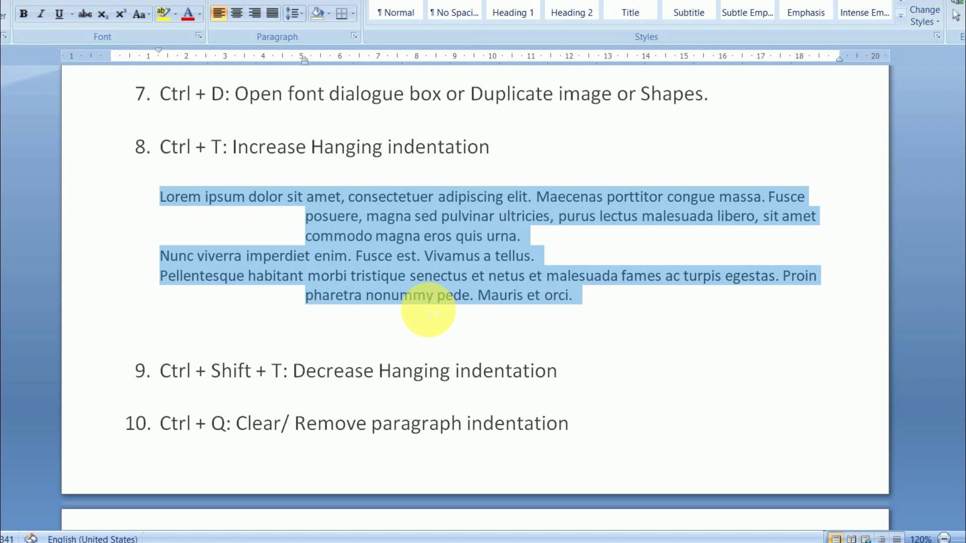
key(ctrl+t)
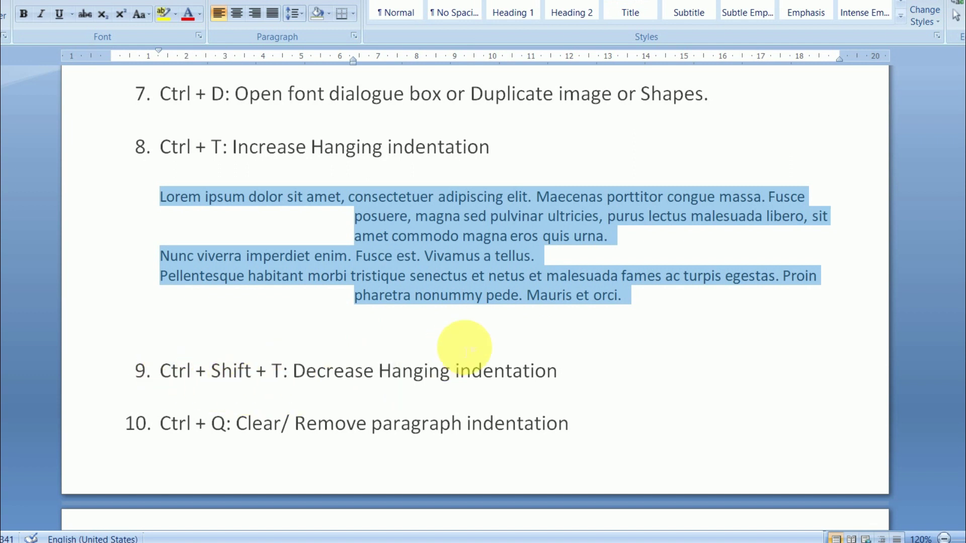
key(ctrl+shift+t)
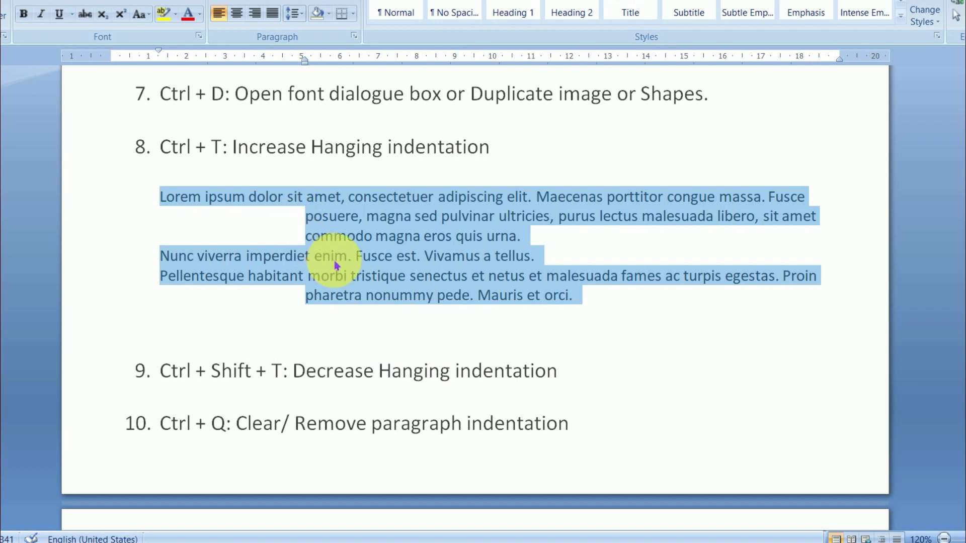
key(ctrl+shift+t)
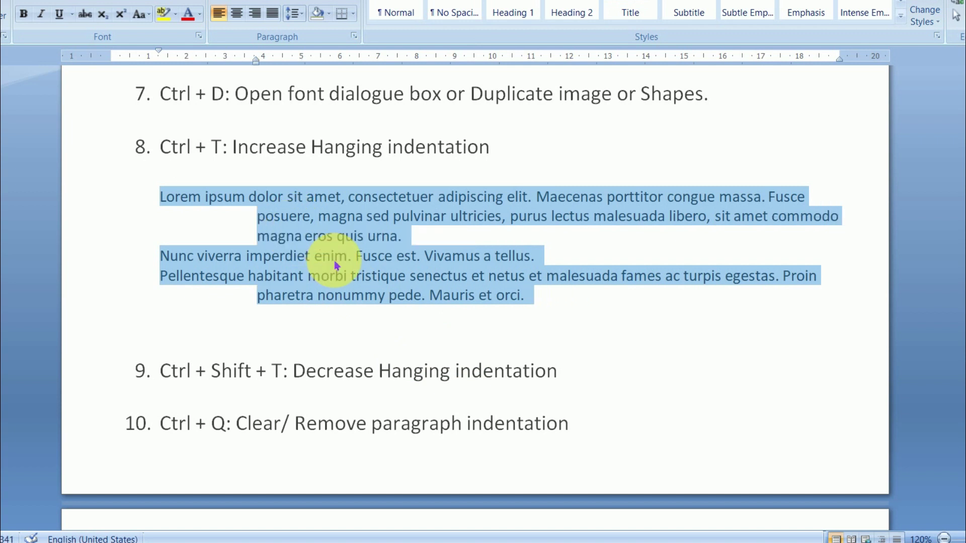
key(ctrl+shift+t)
key(ctrl+shift+t)
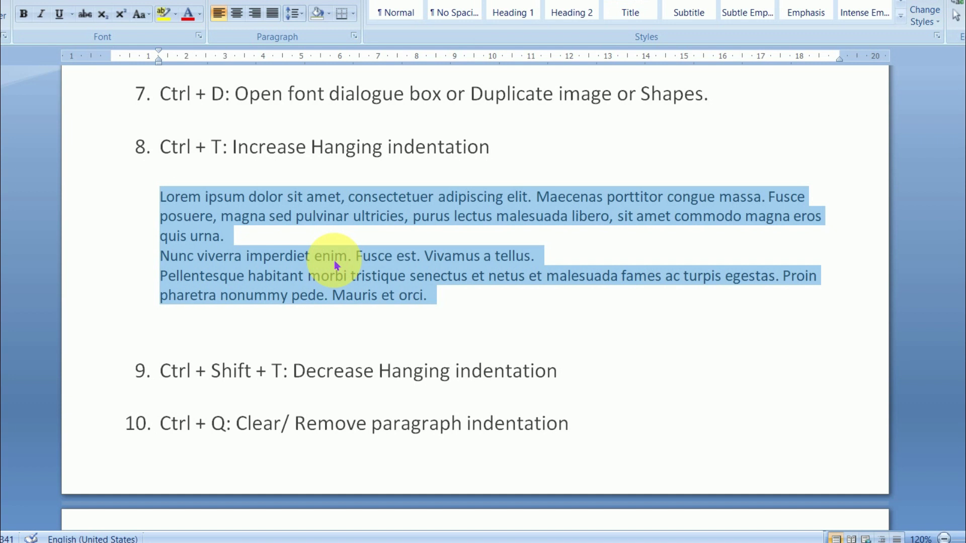
scroll(336, 265, down, 1)
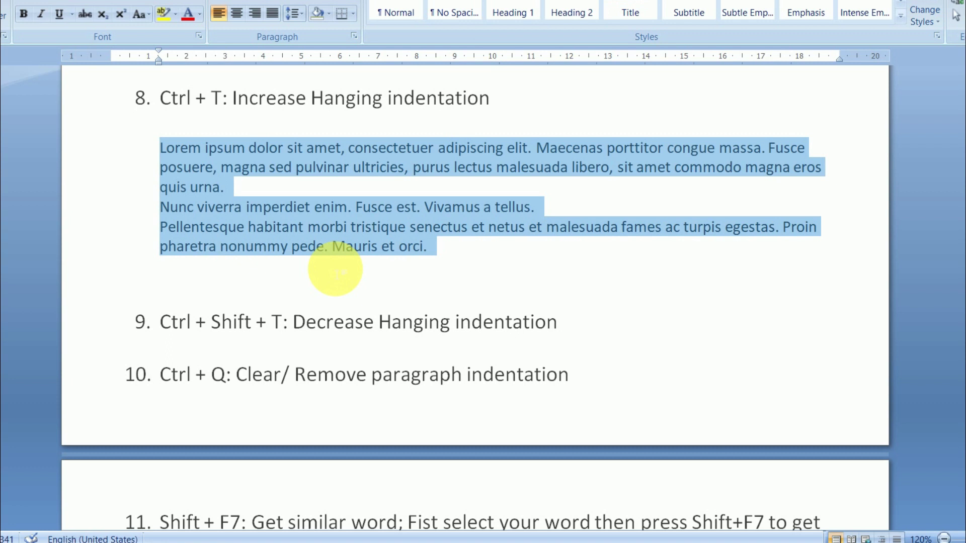
Increase the hanging indent two more steps with Ctrl+T
key(ctrl+t)
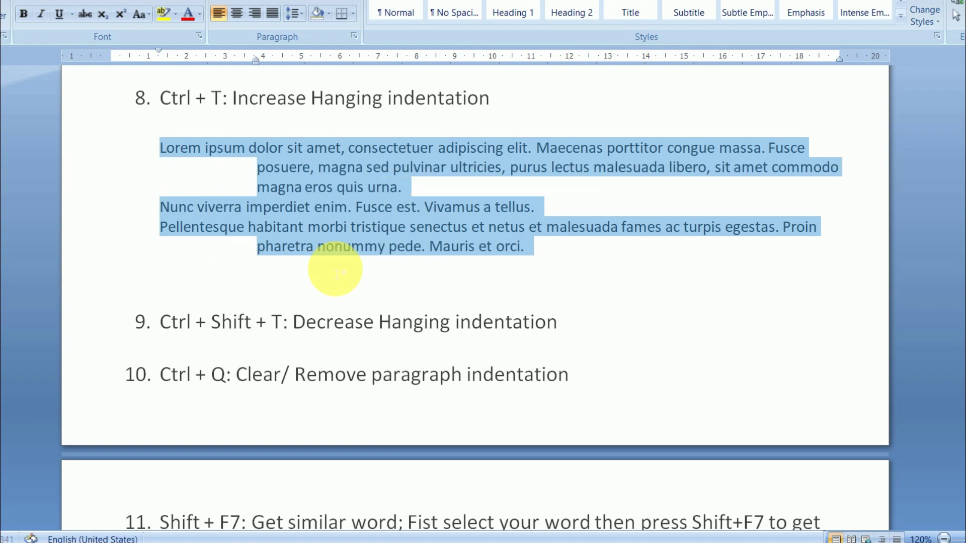
key(ctrl+t)
key(ctrl+t)
key(ctrl+t)
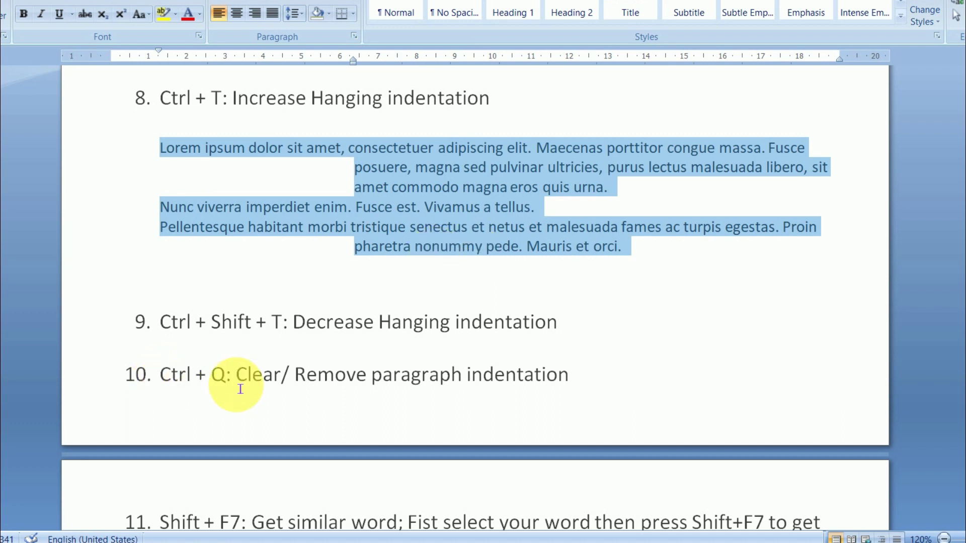
scroll(237, 389, down, 1)
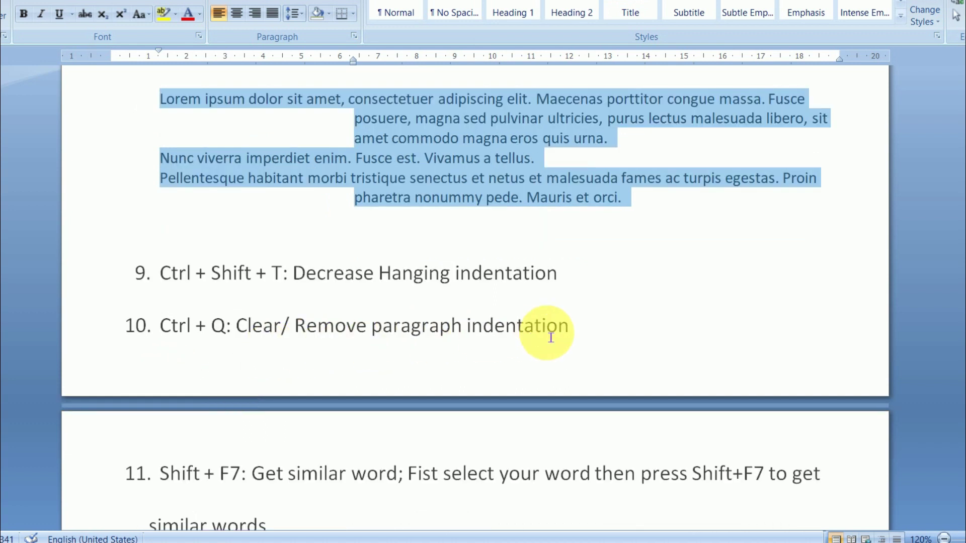
Select the three Lorem ipsum paragraphs and clear their hanging indent with Ctrl+Q
drag(581, 335, 190, 347)
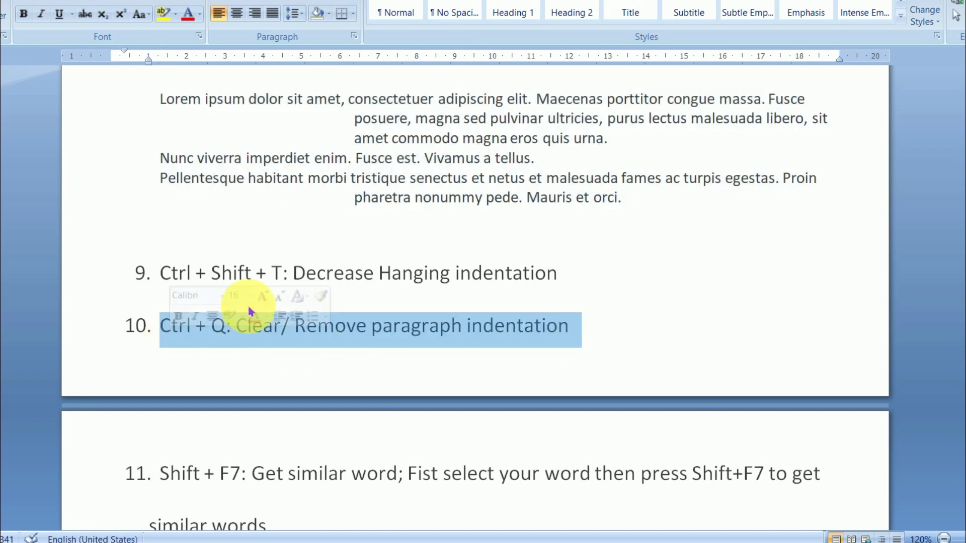
click(402, 140)
mouse_move(623, 198)
mouse_down()
mouse_move(513, 201)
mouse_move(158, 99)
mouse_up()
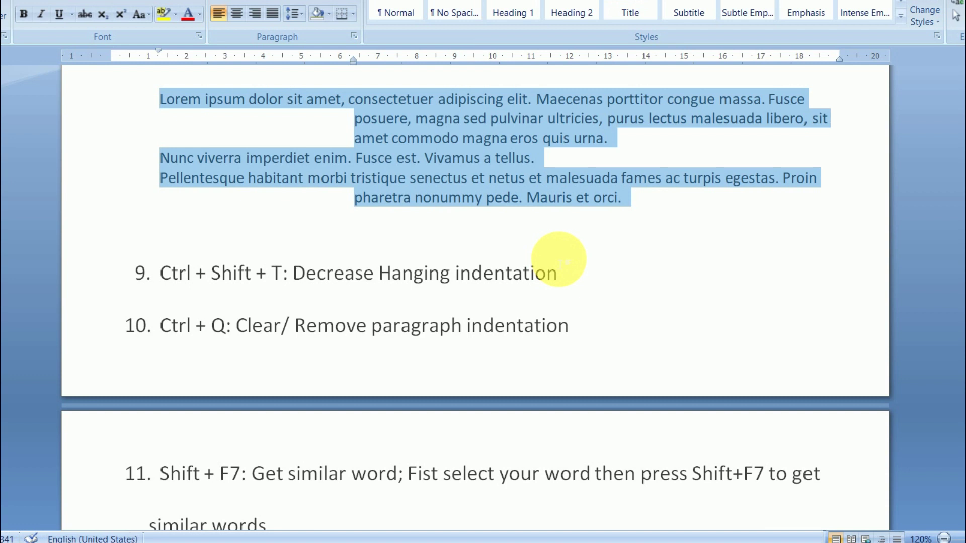
key(ctrl+q)
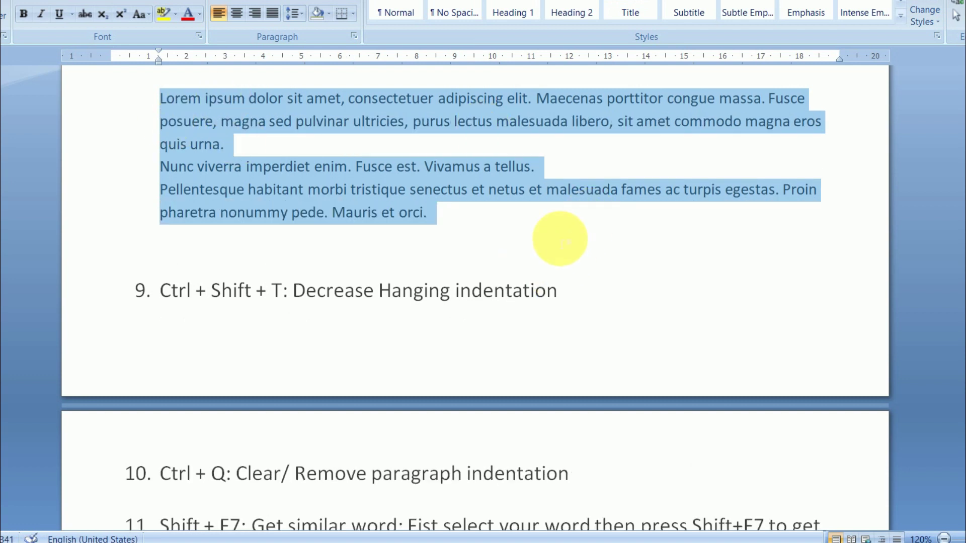
scroll(564, 244, down, 2)
scroll(569, 248, down, 2)
scroll(569, 248, down, 3)
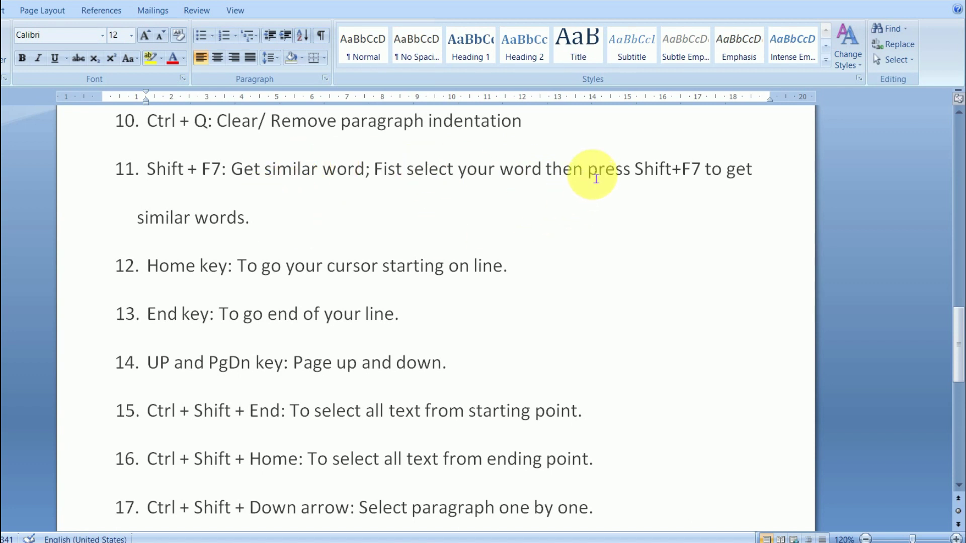
drag(596, 176, 631, 173)
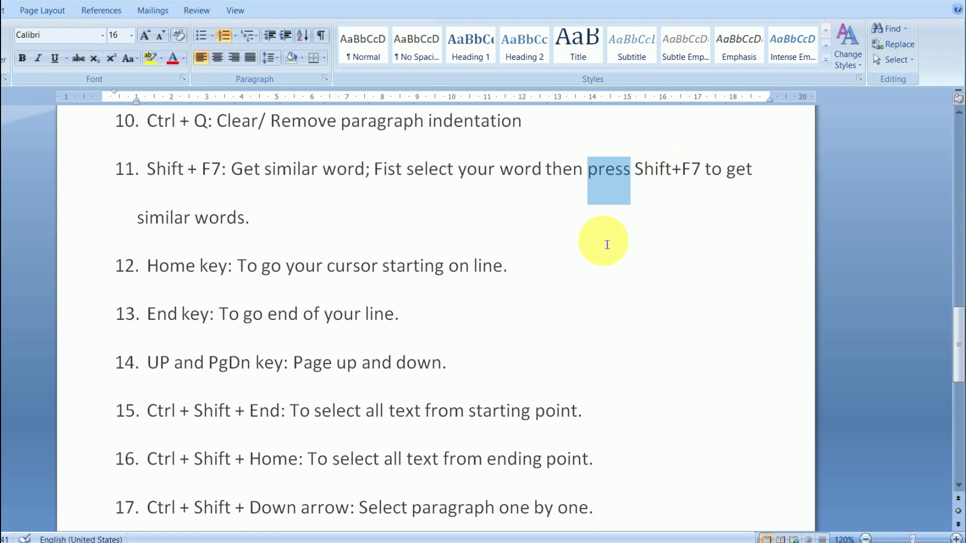
key(shift+F7)
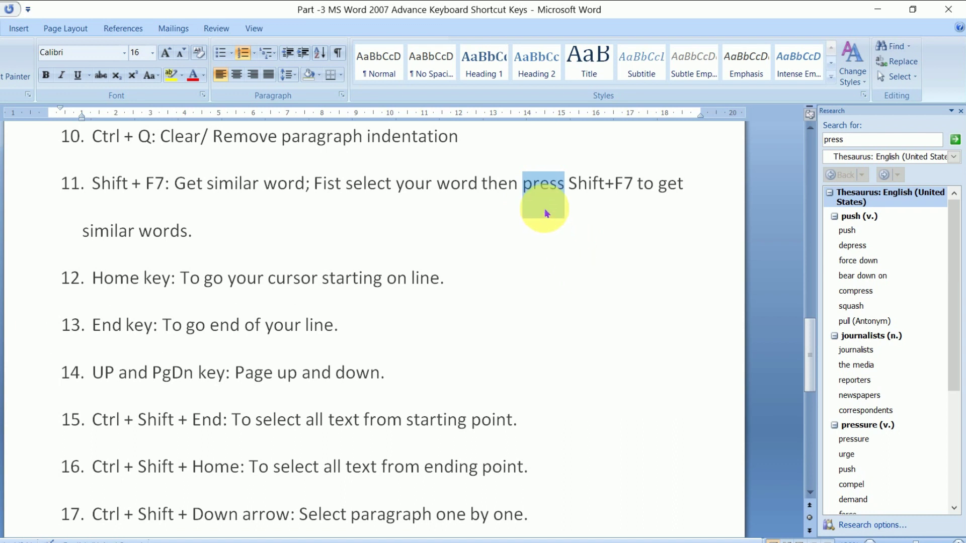
mouse_move(887, 230)
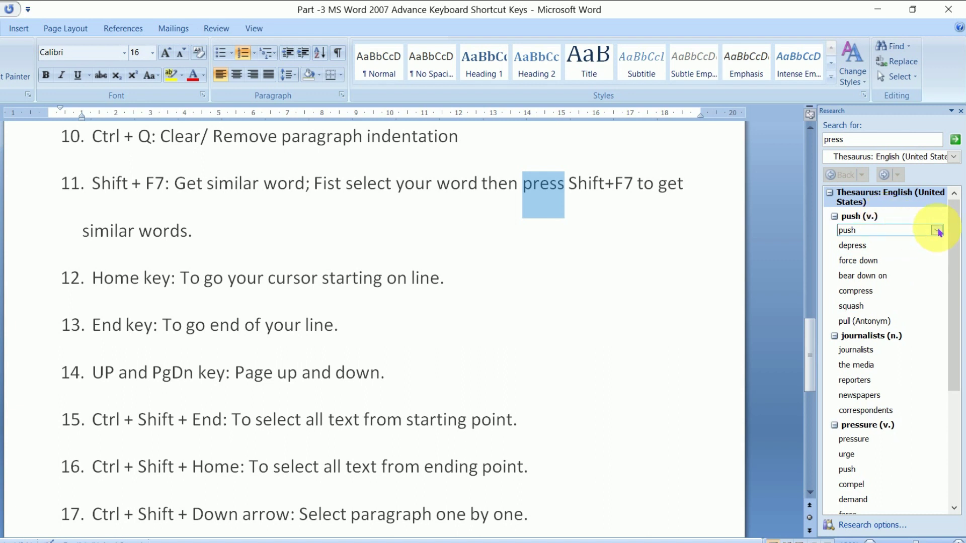
click(937, 230)
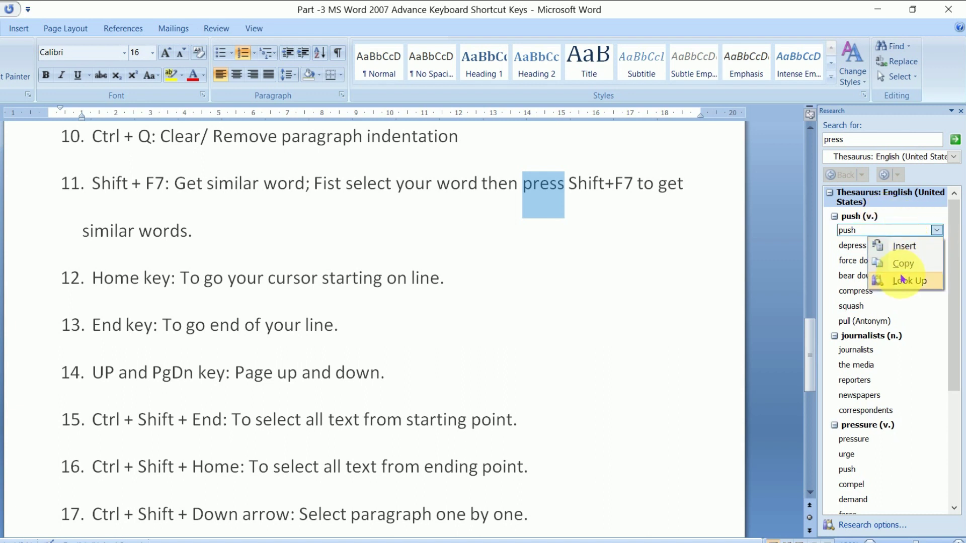
click(715, 231)
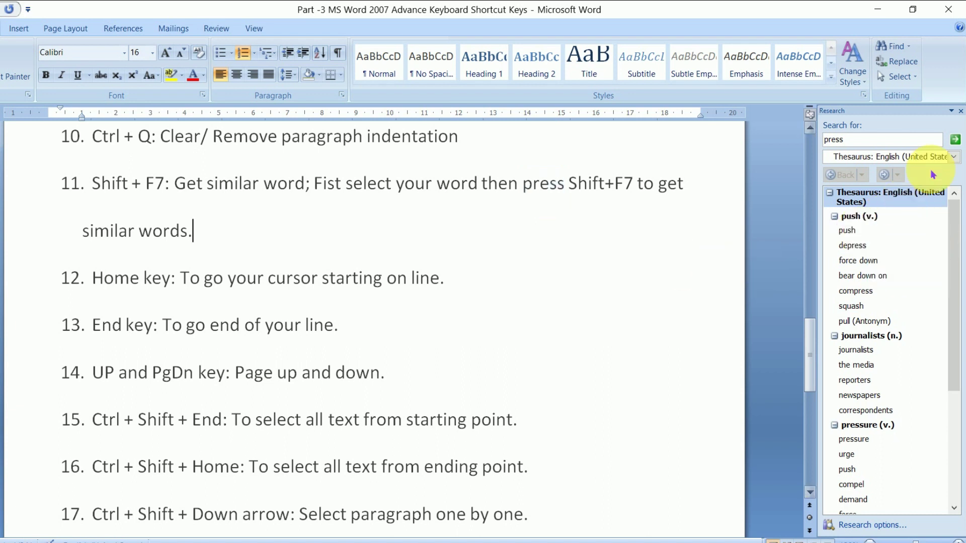
click(961, 112)
scroll(272, 277, down, 2)
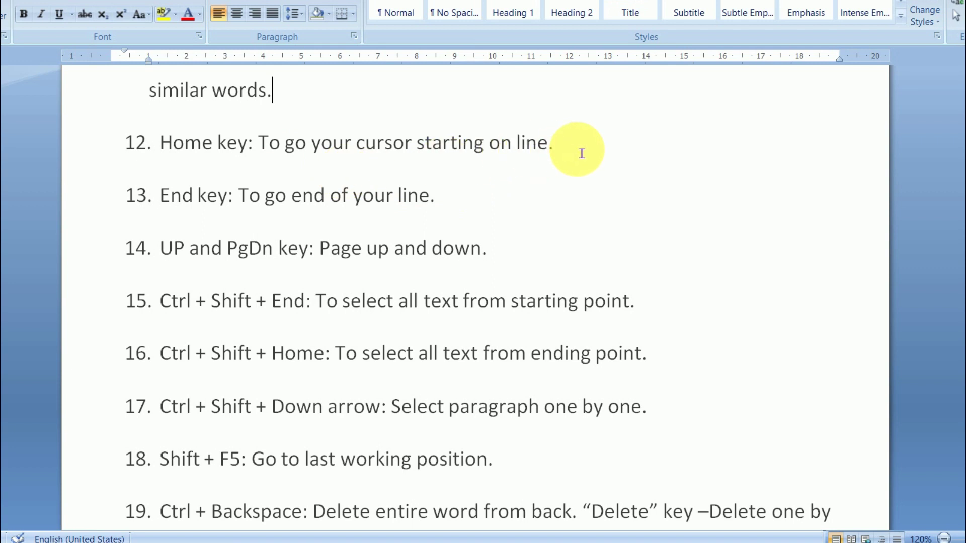
scroll(508, 161, up, 1)
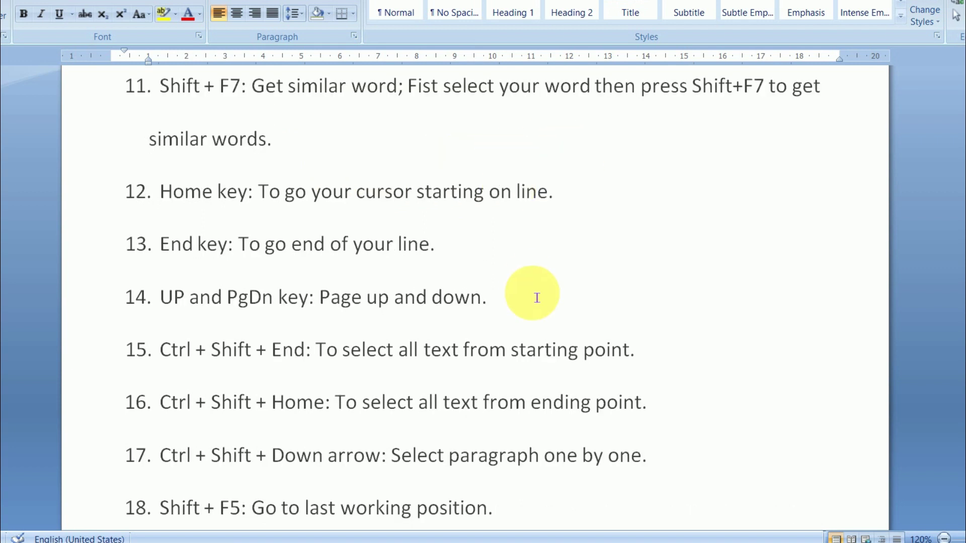
click(112, 131)
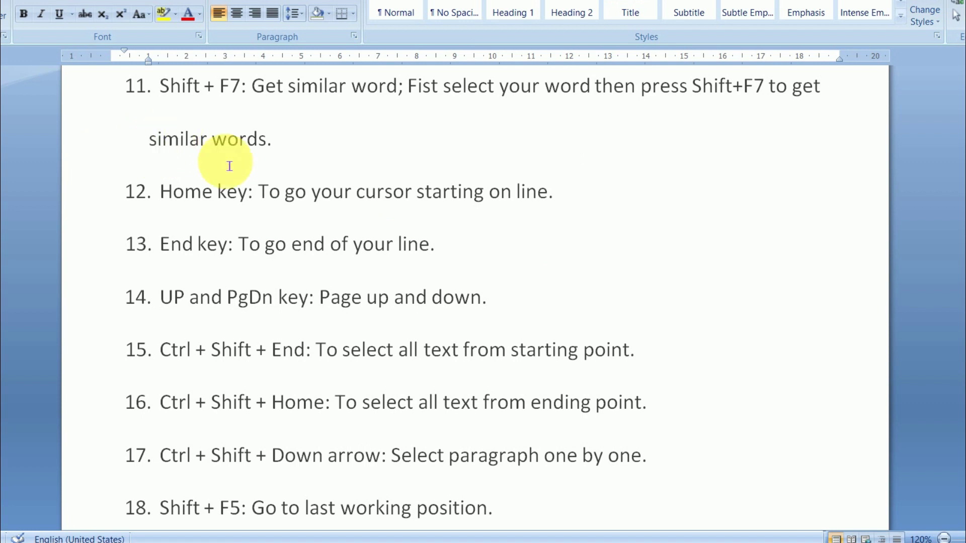
scroll(402, 245, up, 1)
click(549, 240)
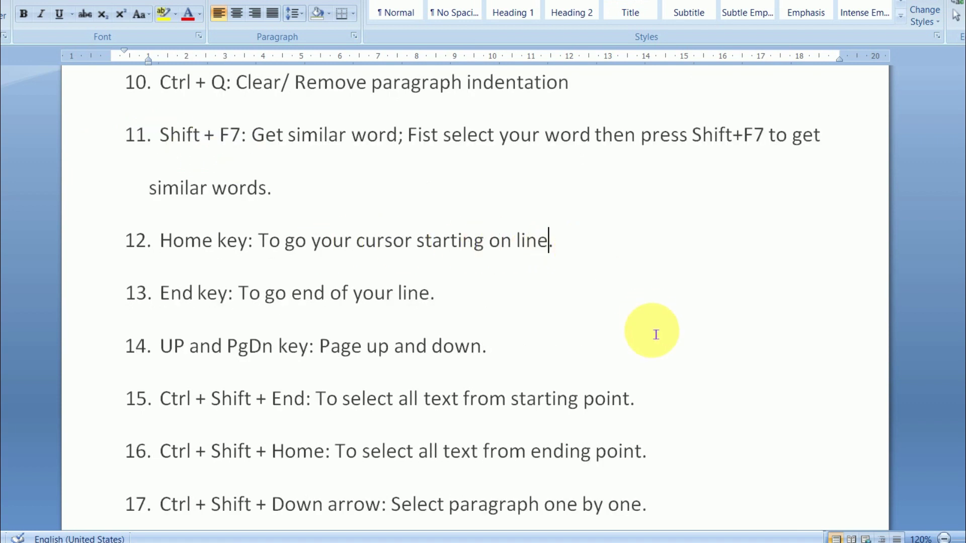
click(443, 241)
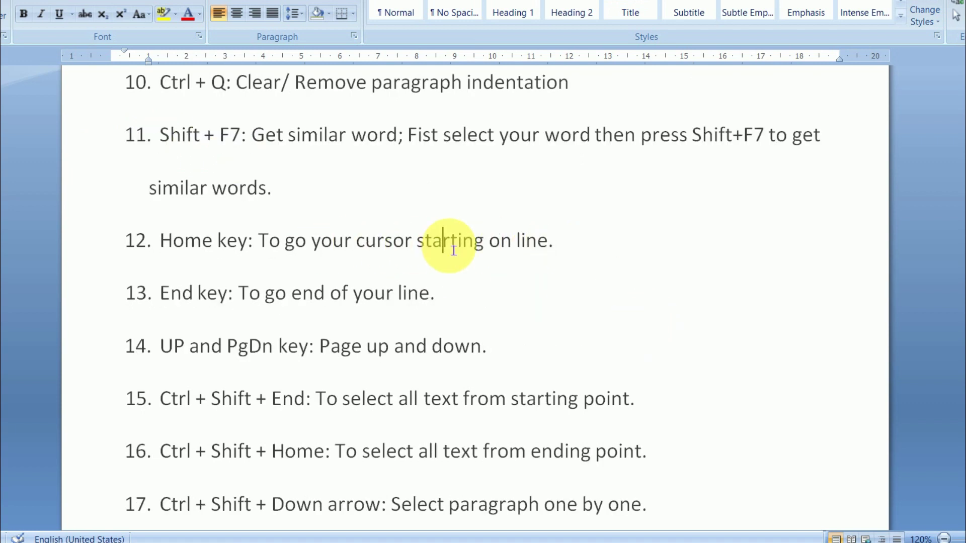
click(567, 248)
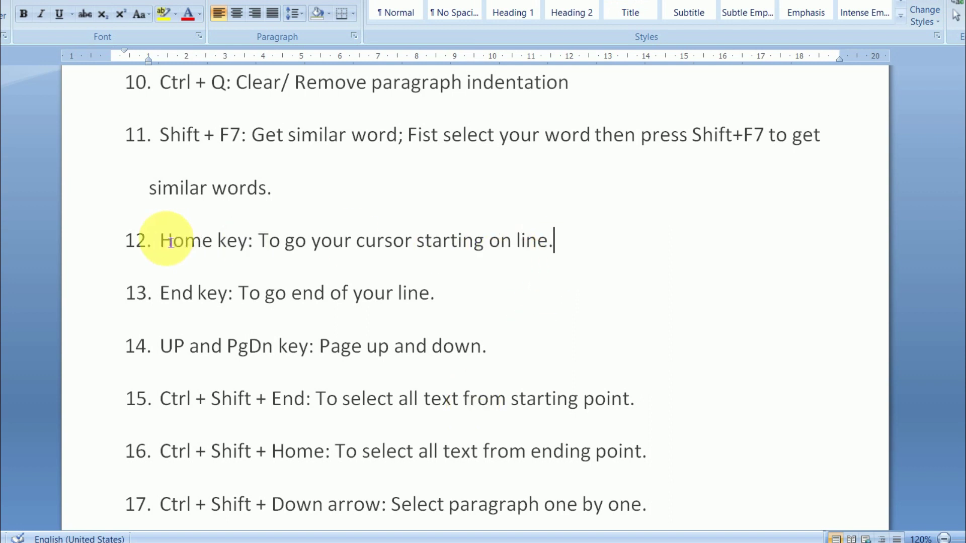
scroll(201, 345, down, 1)
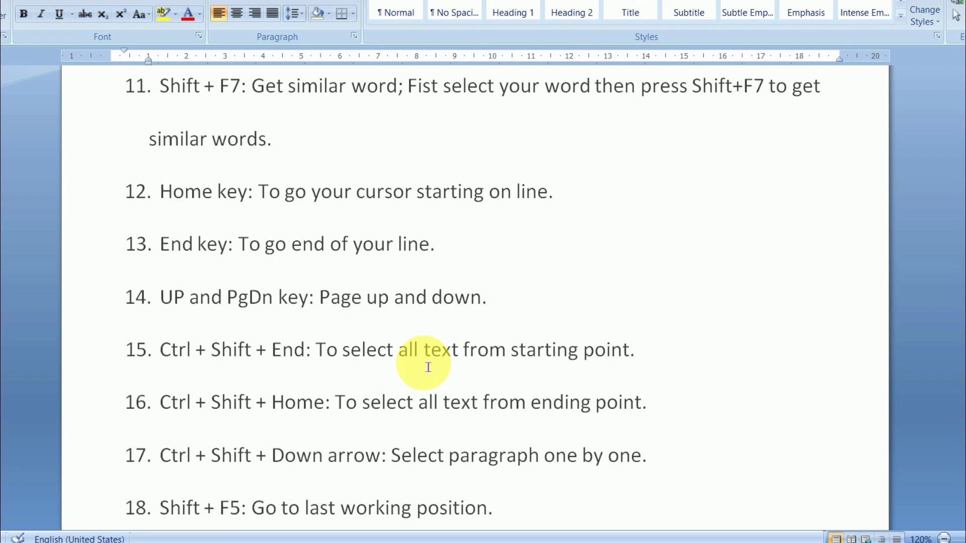
key(shift+F5)
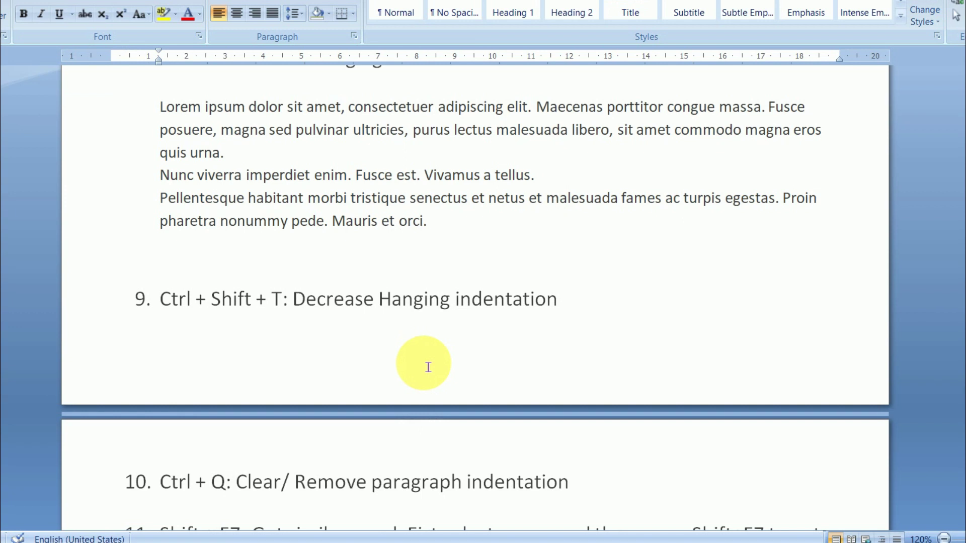
key(shift+F5)
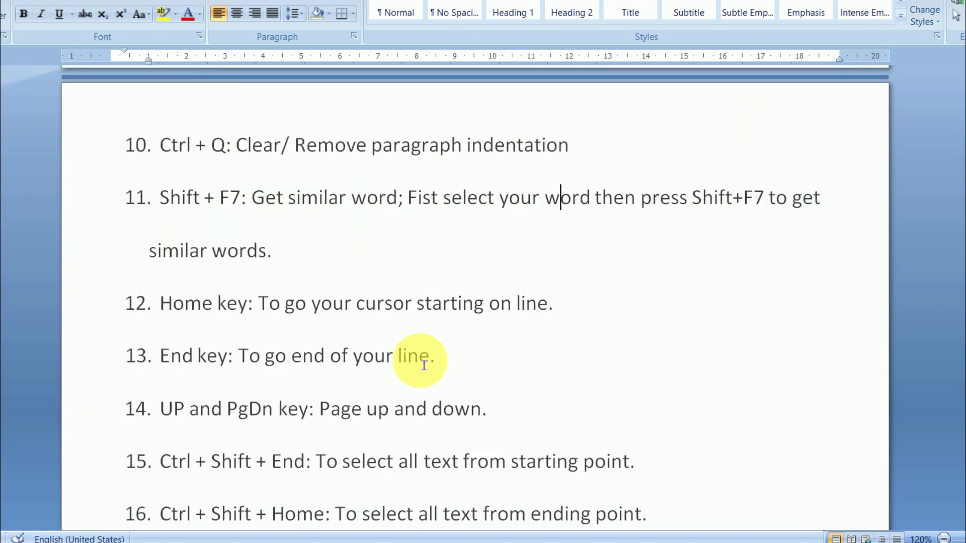
scroll(430, 363, down, 1)
scroll(425, 365, down, 1)
scroll(410, 362, down, 1)
scroll(404, 359, down, 1)
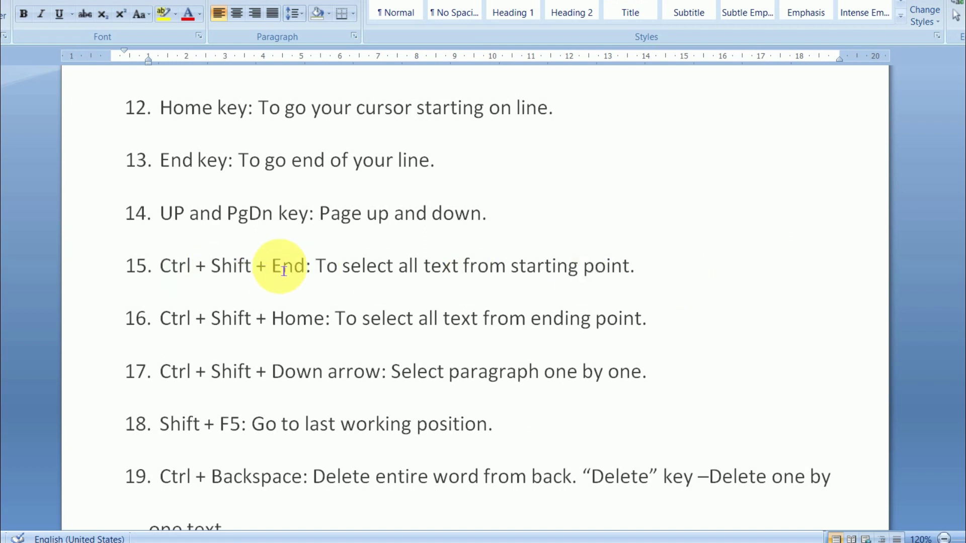
click(161, 266)
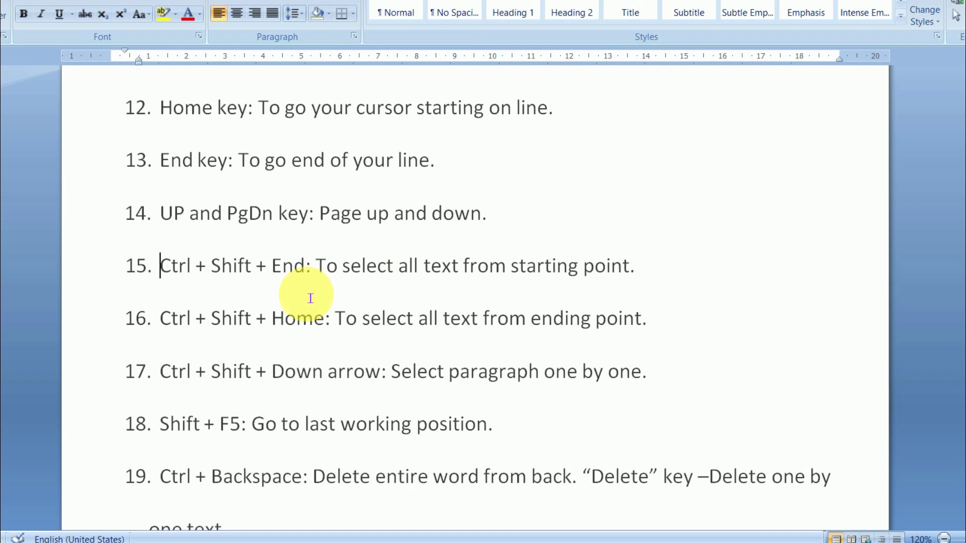
key(ctrl+shift+End)
scroll(306, 297, up, 1)
scroll(302, 294, up, 4)
scroll(302, 294, up, 3)
scroll(481, 295, down, 2)
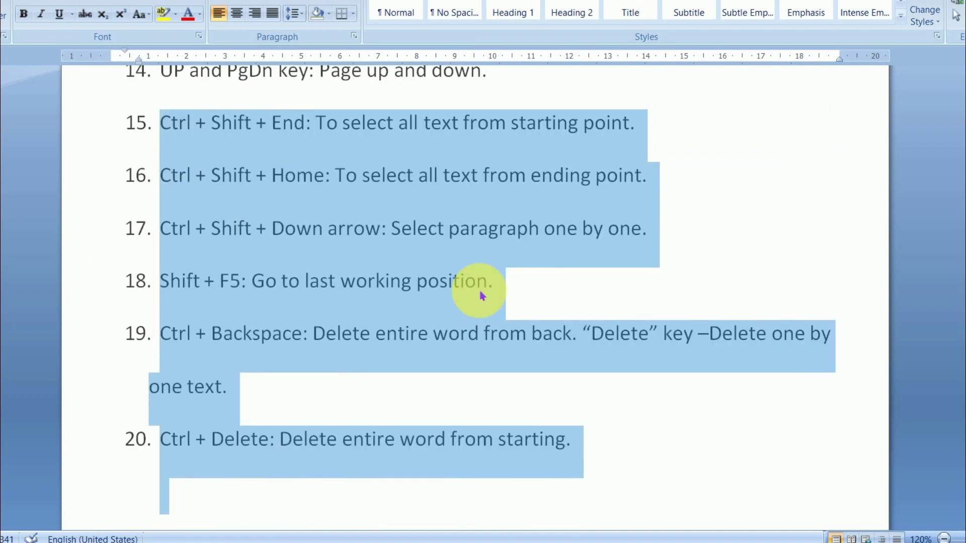
scroll(480, 296, down, 6)
scroll(481, 296, up, 6)
scroll(480, 296, up, 1)
scroll(481, 296, up, 1)
click(267, 265)
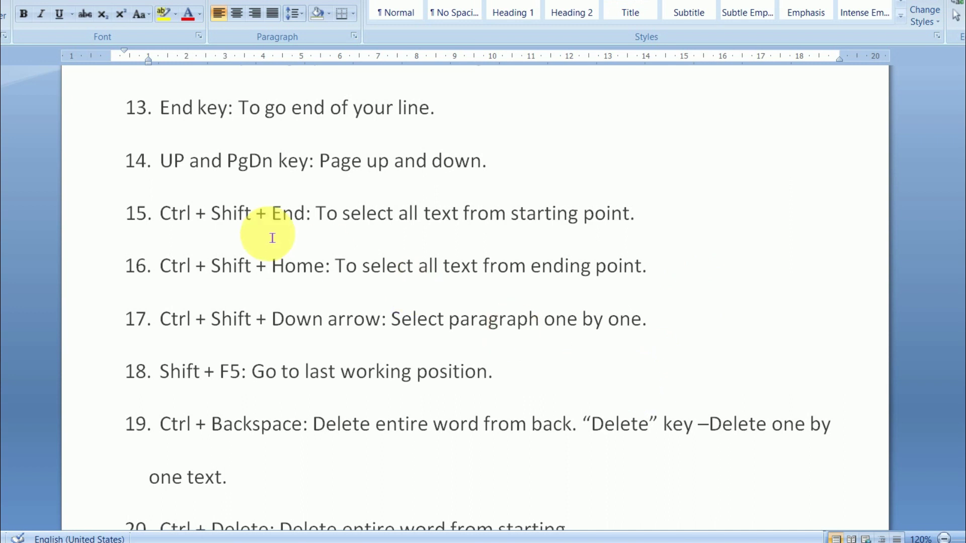
scroll(272, 238, down, 2)
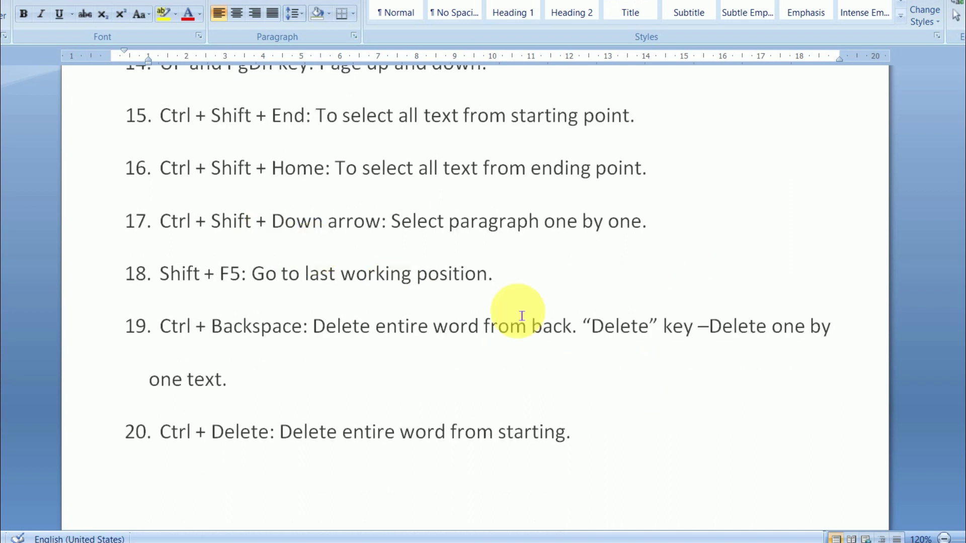
scroll(443, 299, up, 1)
scroll(443, 300, down, 1)
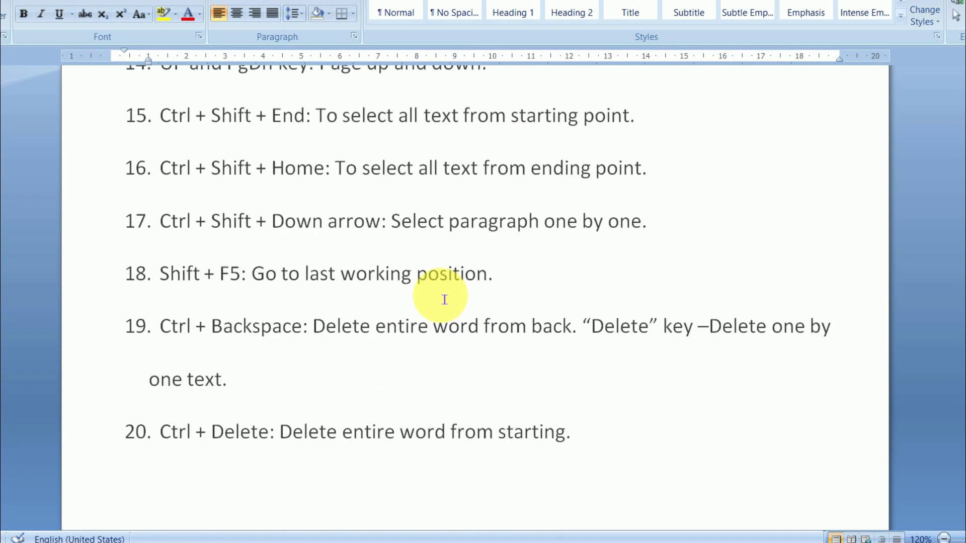
click(596, 448)
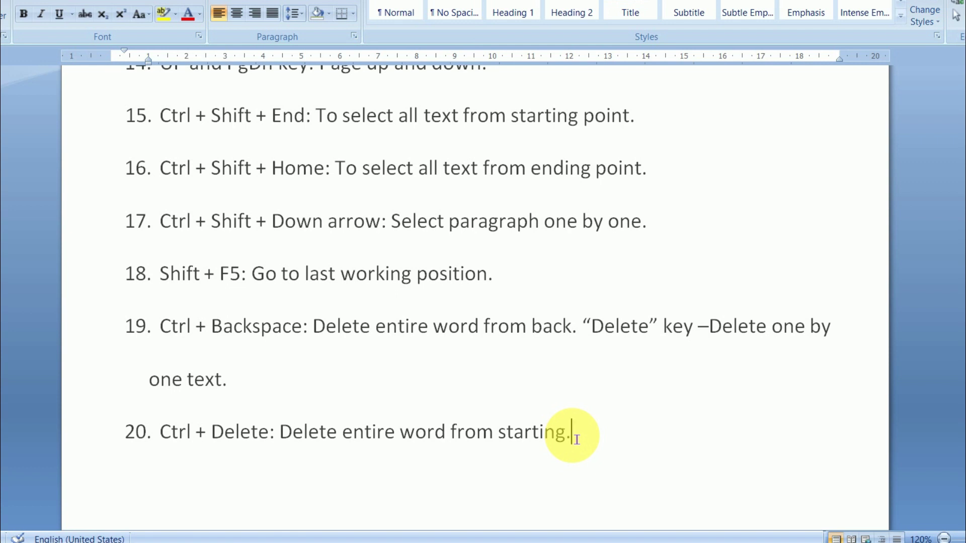
key(ctrl+shift+Home)
scroll(564, 427, down, 2)
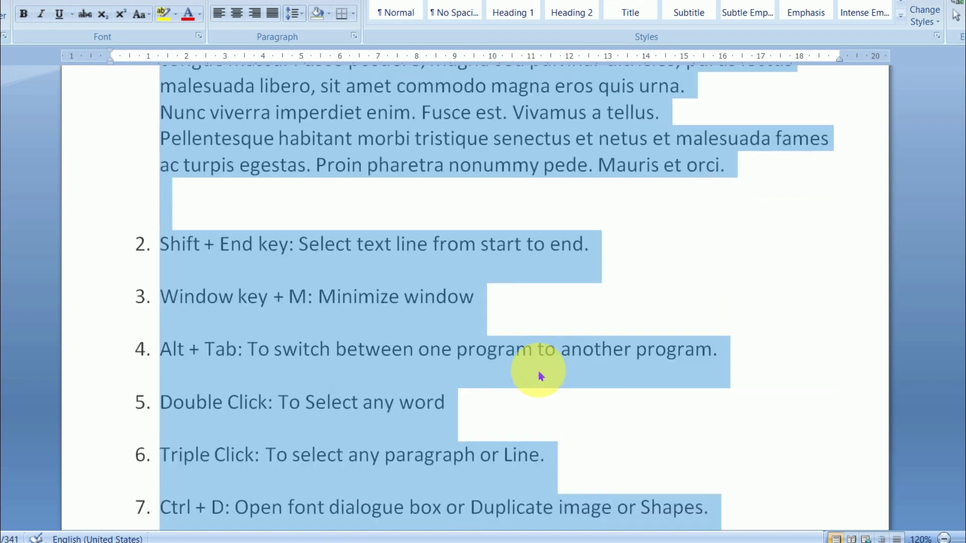
scroll(537, 375, down, 4)
scroll(538, 374, down, 5)
scroll(537, 375, down, 6)
scroll(537, 375, down, 5)
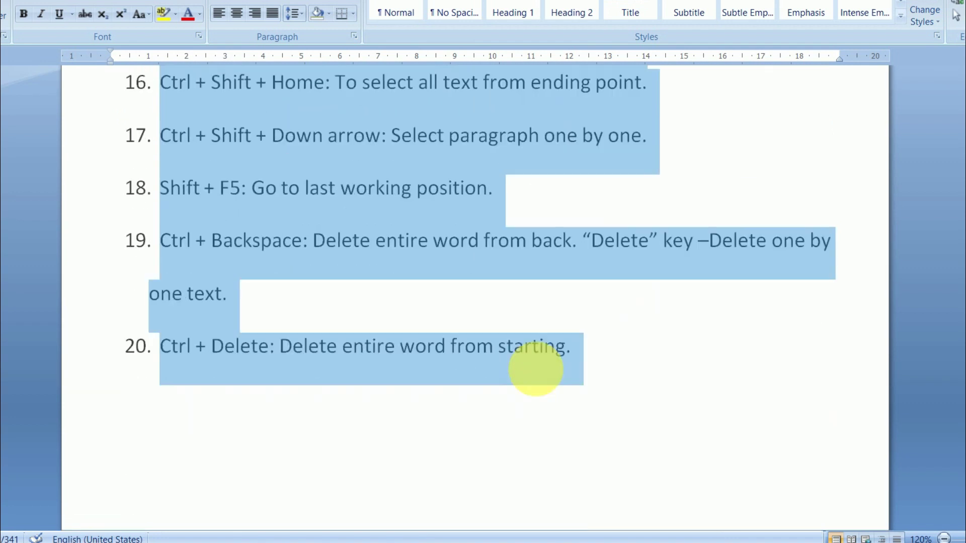
scroll(537, 375, down, 3)
scroll(537, 373, up, 7)
key(shift+F5)
scroll(707, 216, up, 1)
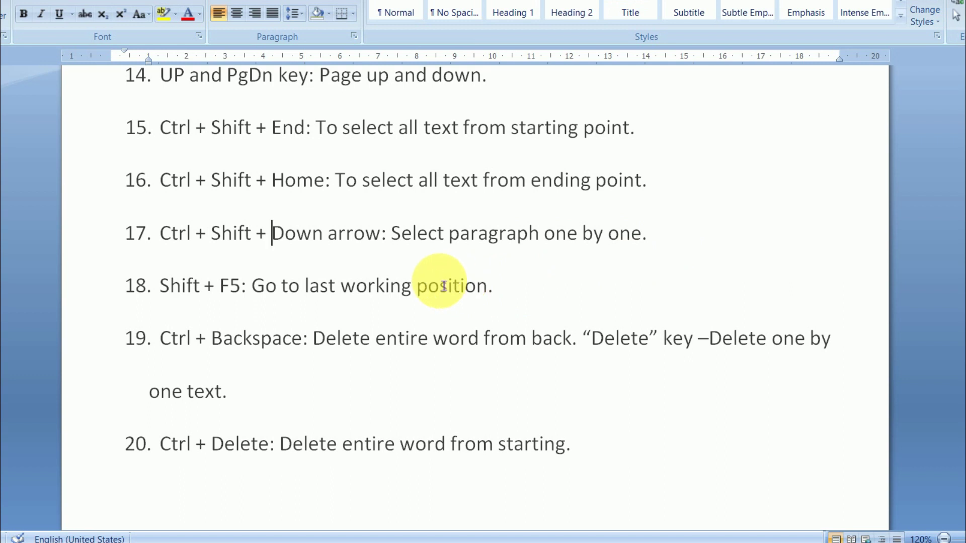
From the start of item 17, grow and shrink the selection paragraph by paragraph with Ctrl+Shift+Down/Up
click(169, 245)
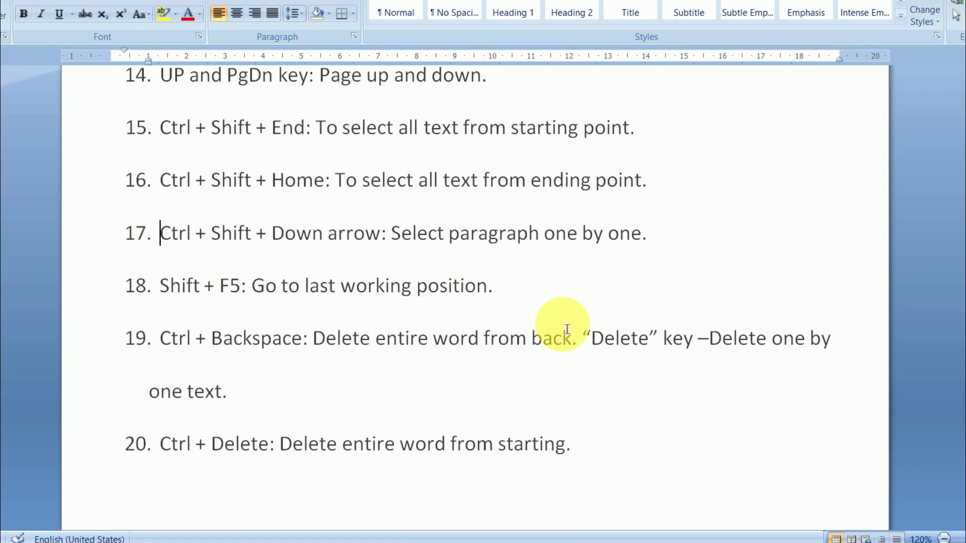
key(ctrl+shift+Down)
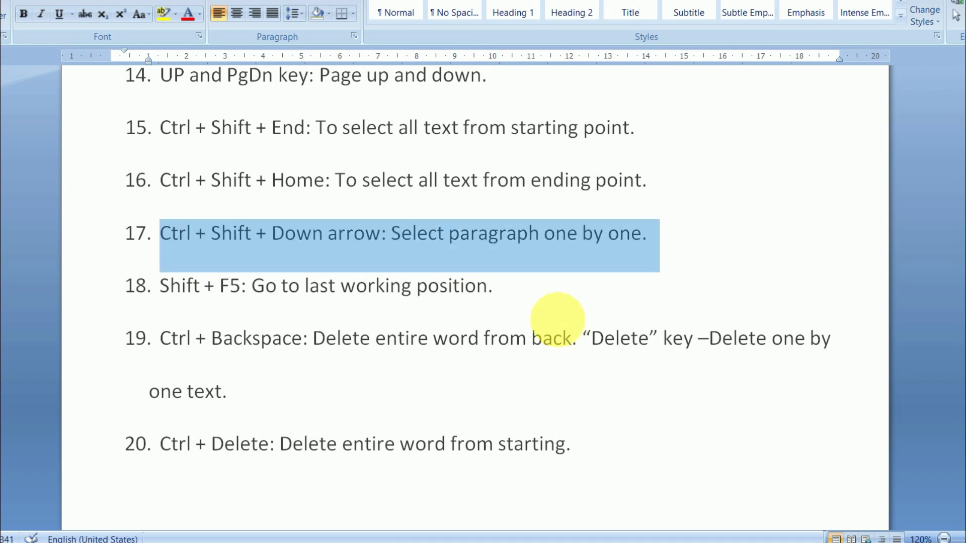
key(ctrl+shift+Down)
key(ctrl+shift+Down)
key(ctrl+shift+Down)
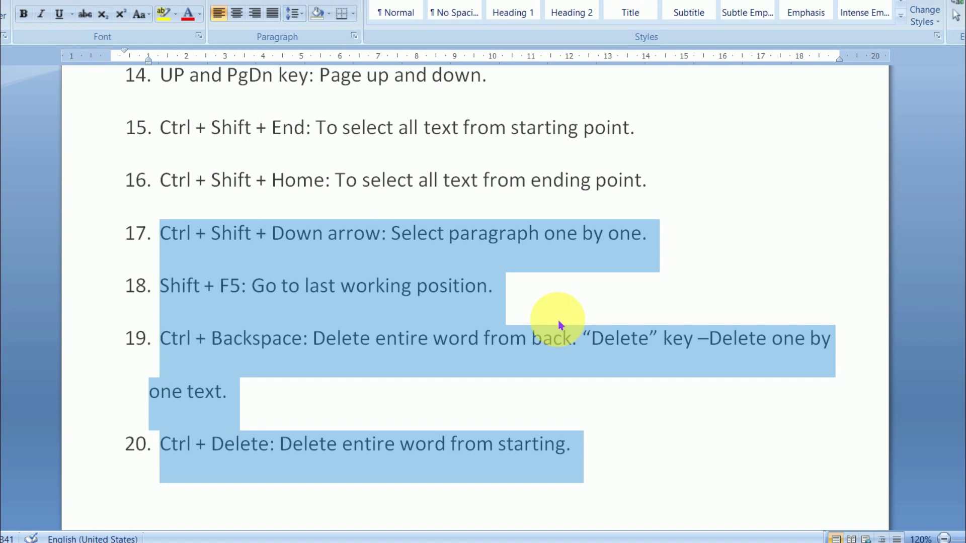
key(ctrl+shift+Up)
key(ctrl+shift+Up)
key(ctrl+shift+Up)
key(ctrl+shift+Up)
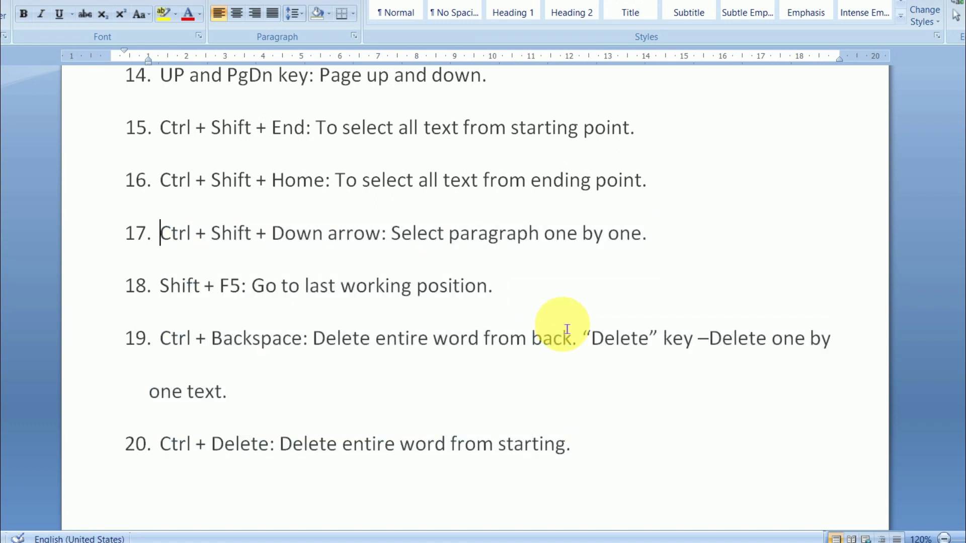
key(ctrl+shift+Up)
key(ctrl+shift+Up)
key(ctrl+shift+Up)
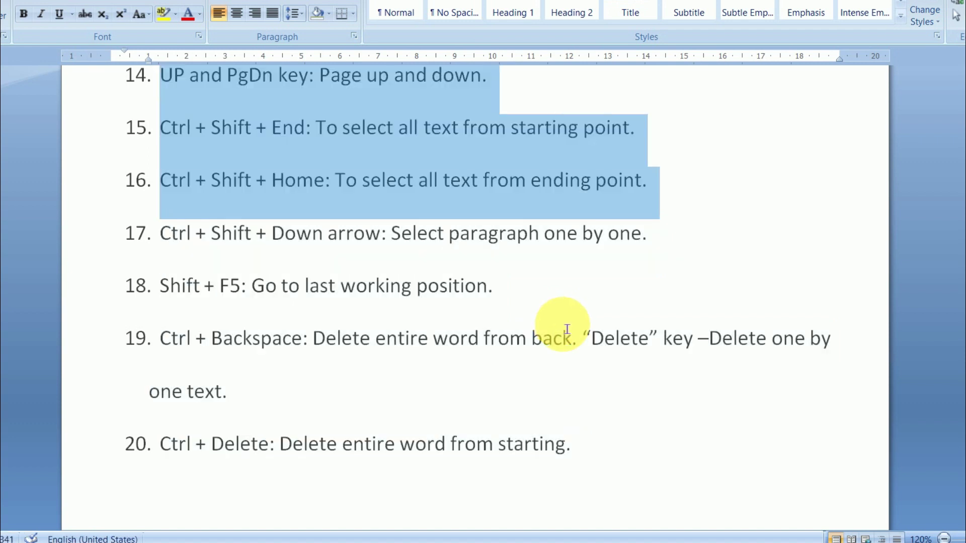
key(ctrl+shift+Up)
key(ctrl+shift+Up)
key(ctrl+shift+Up)
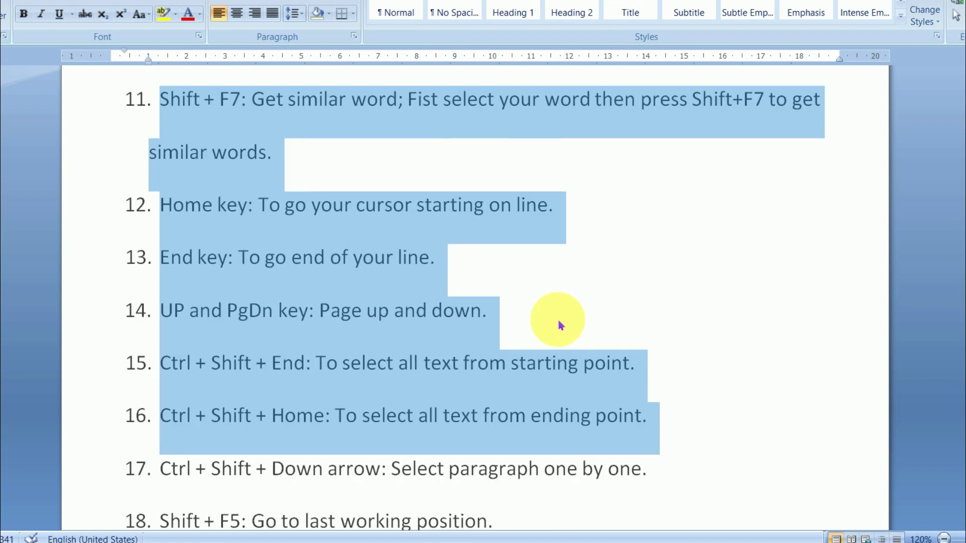
key(ctrl+shift+Down)
key(ctrl+shift+Down)
key(ctrl+shift+Down)
key(ctrl+shift+Down)
Adjust the selection start word by word with Ctrl+Shift+Right/Left so it begins at Shift in item 15
key(ctrl+shift+Right)
key(ctrl+shift+Right)
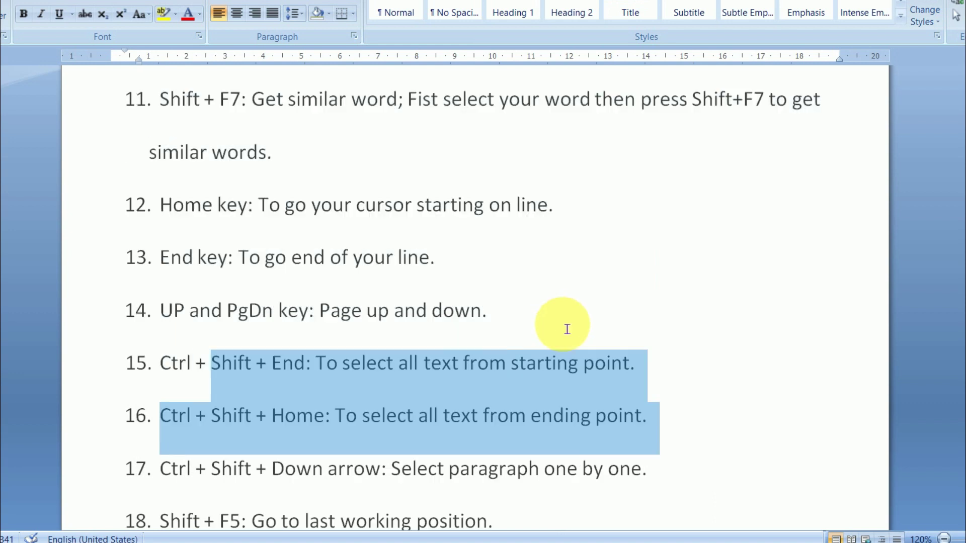
key(ctrl+shift+Right)
key(ctrl+shift+Right)
key(ctrl+shift+Right)
key(ctrl+shift+Right)
key(ctrl+shift+Right)
key(ctrl+shift+Right)
key(ctrl+shift+Left)
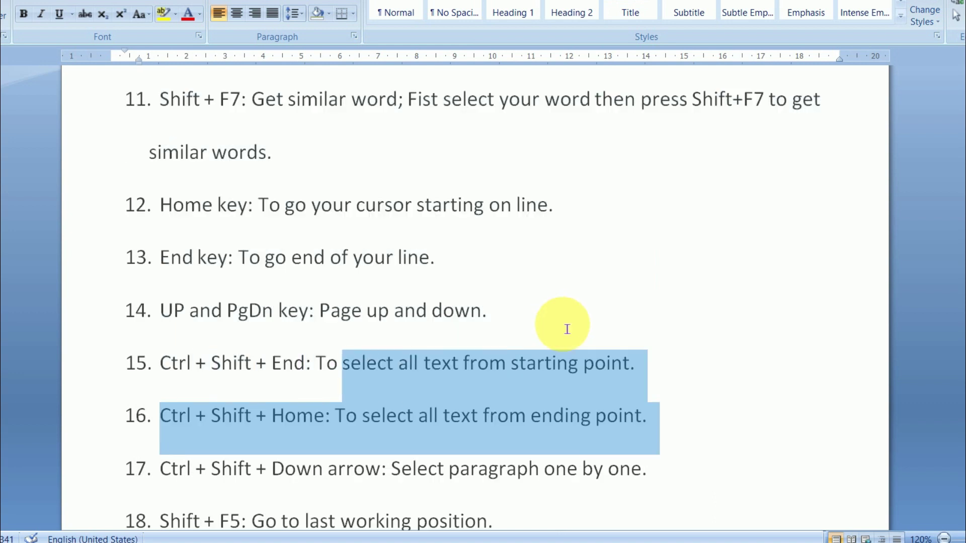
key(ctrl+shift+Left)
key(ctrl+shift+Left)
key(ctrl+shift+Left)
key(ctrl+shift+Left)
key(ctrl+shift+Left)
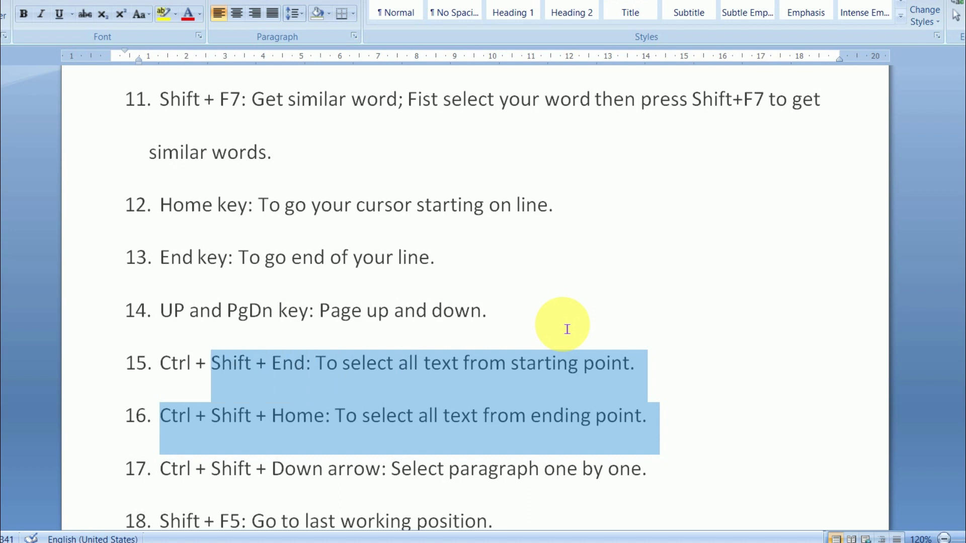
scroll(521, 322, down, 3)
scroll(518, 319, down, 3)
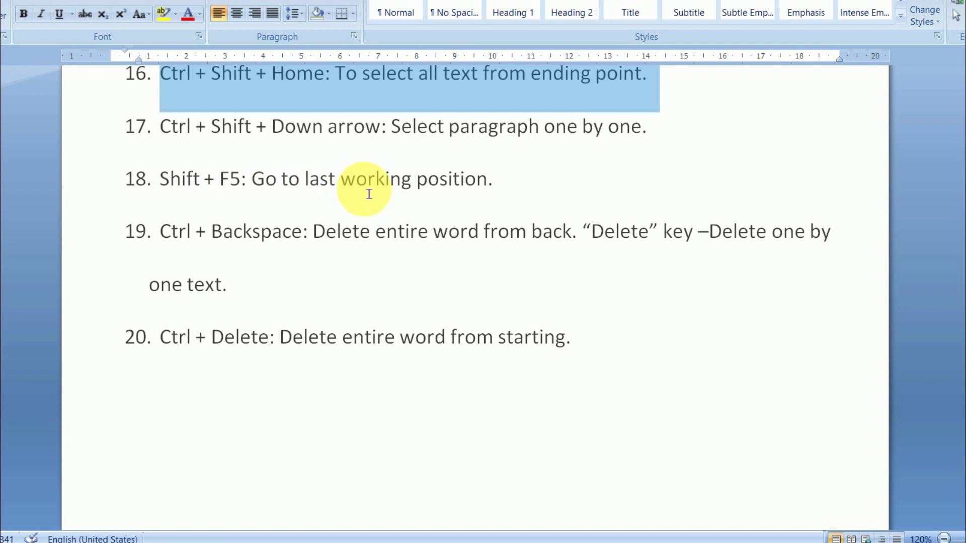
click(503, 194)
scroll(433, 265, up, 2)
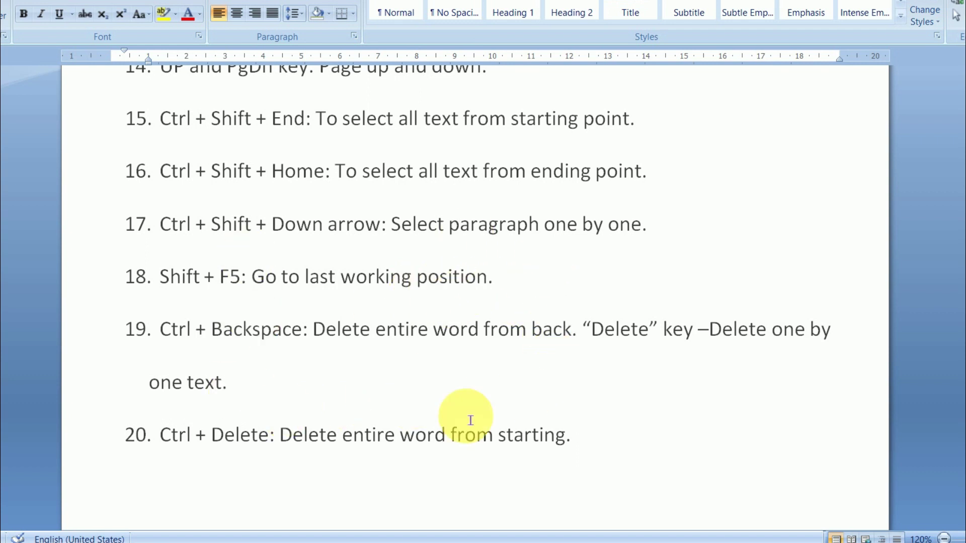
click(619, 395)
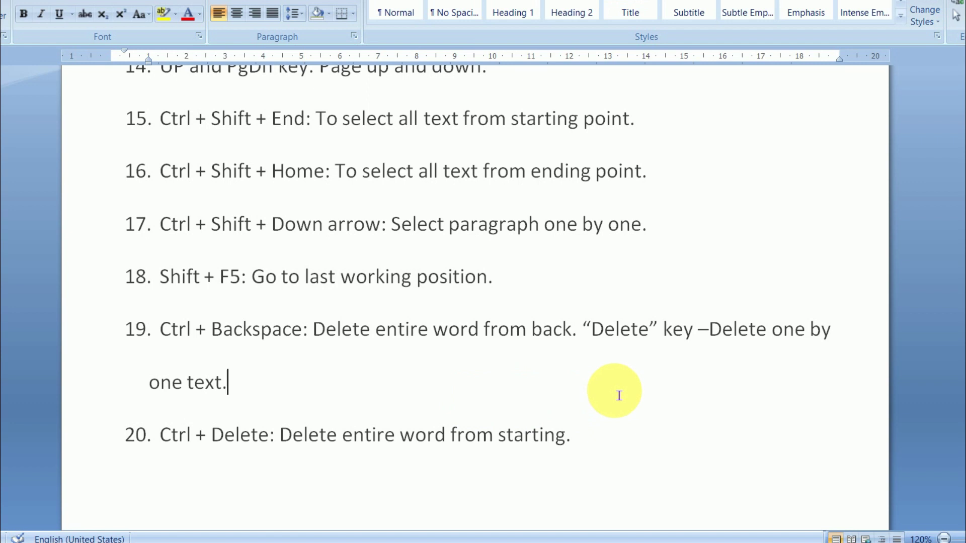
key(Down)
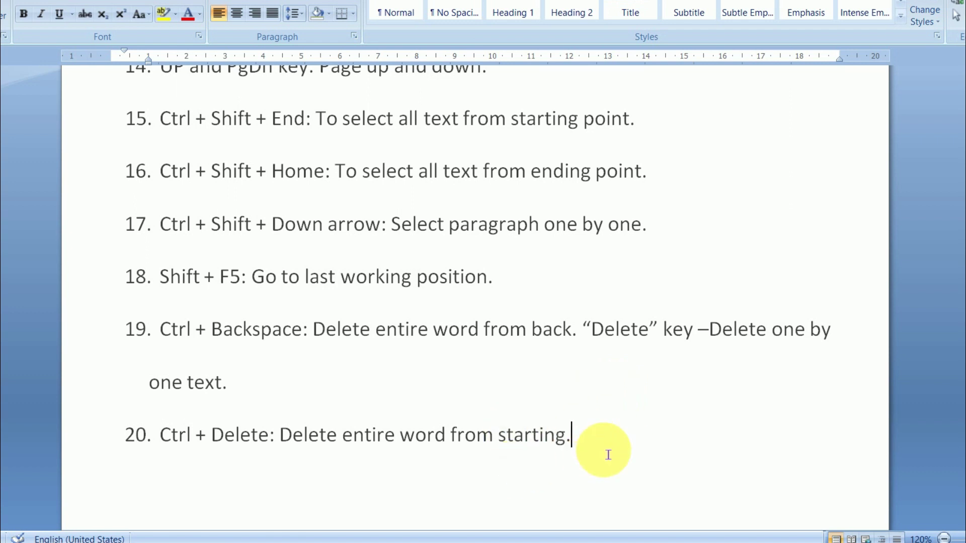
key(shift+F5)
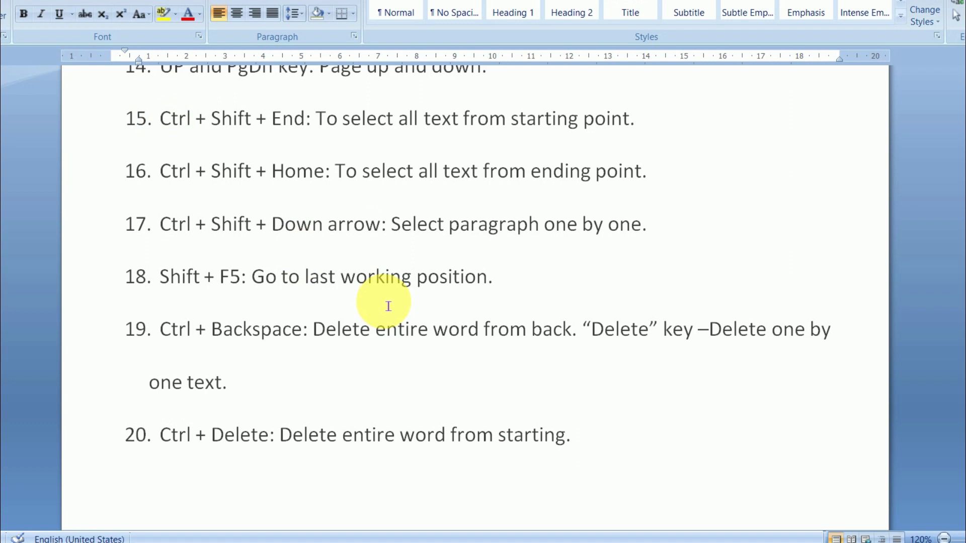
key(shift+F5)
scroll(356, 290, down, 3)
scroll(356, 293, down, 2)
scroll(356, 292, down, 5)
scroll(356, 292, down, 3)
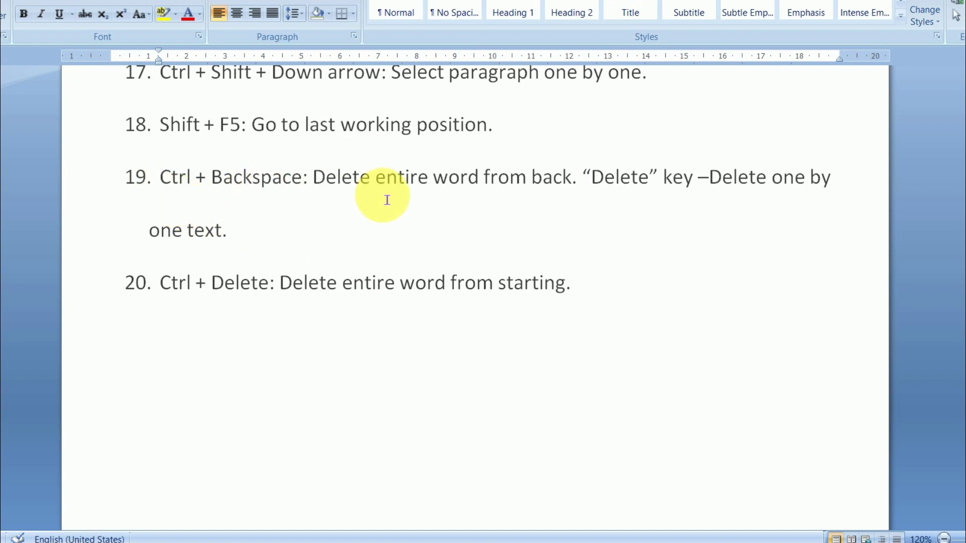
click(358, 249)
Add an unnumbered line after item 19 reading Computer, with english on the line below
key(Return)
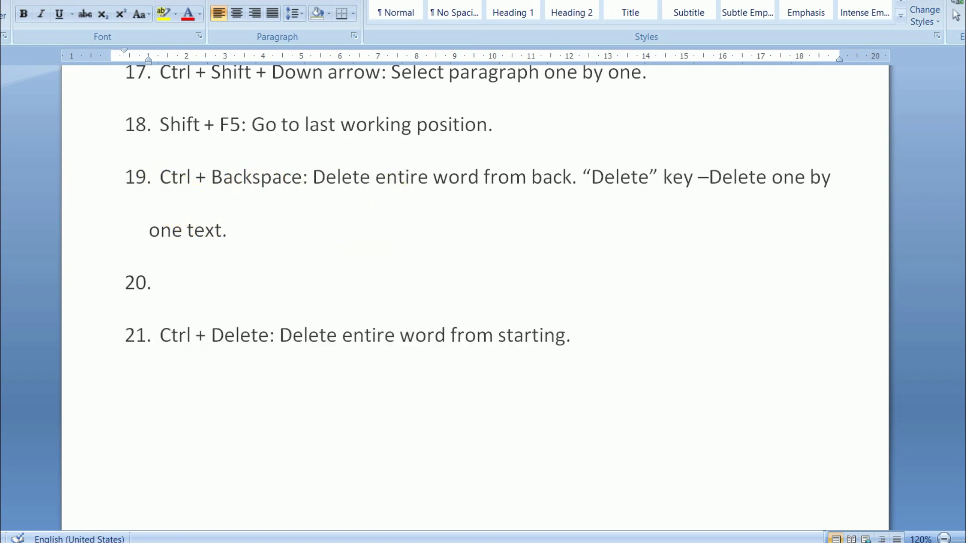
key(Return)
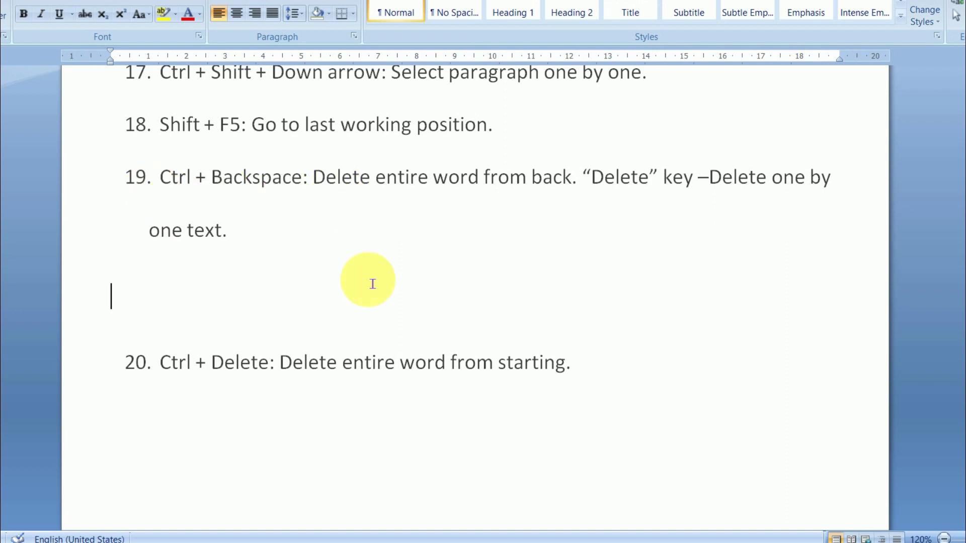
text(computer)
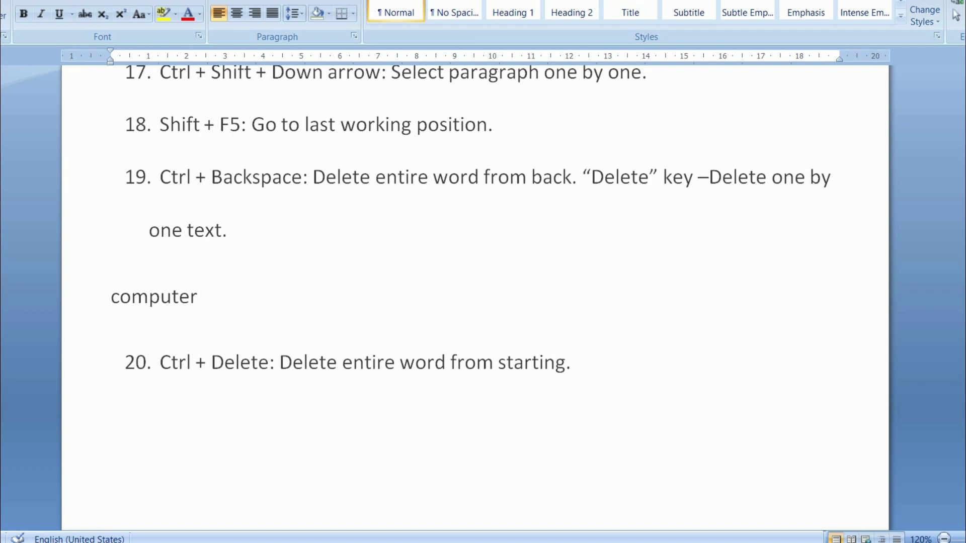
key(Return)
text(english)
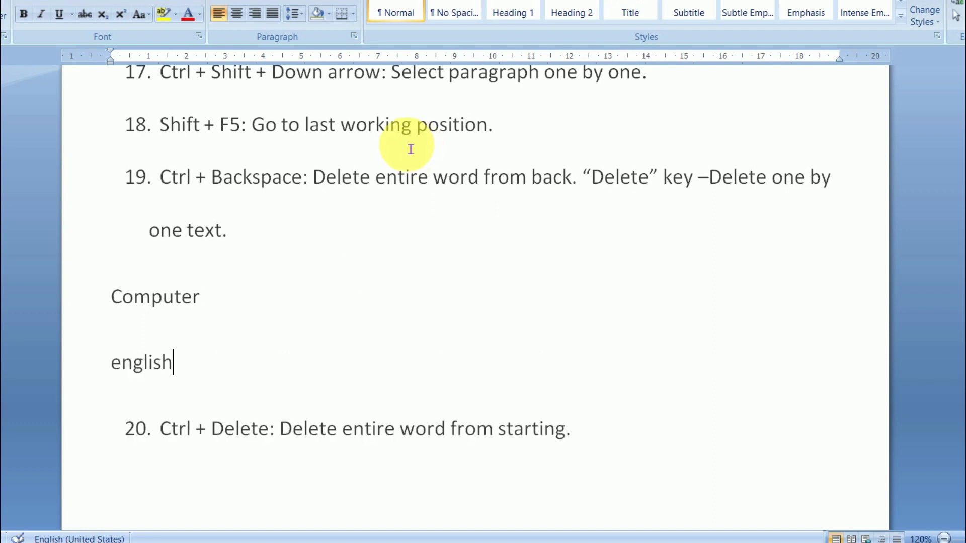
Delete Computer with Ctrl+Backspace, undo it, then erase it using Backspace and Ctrl+Backspace
click(211, 309)
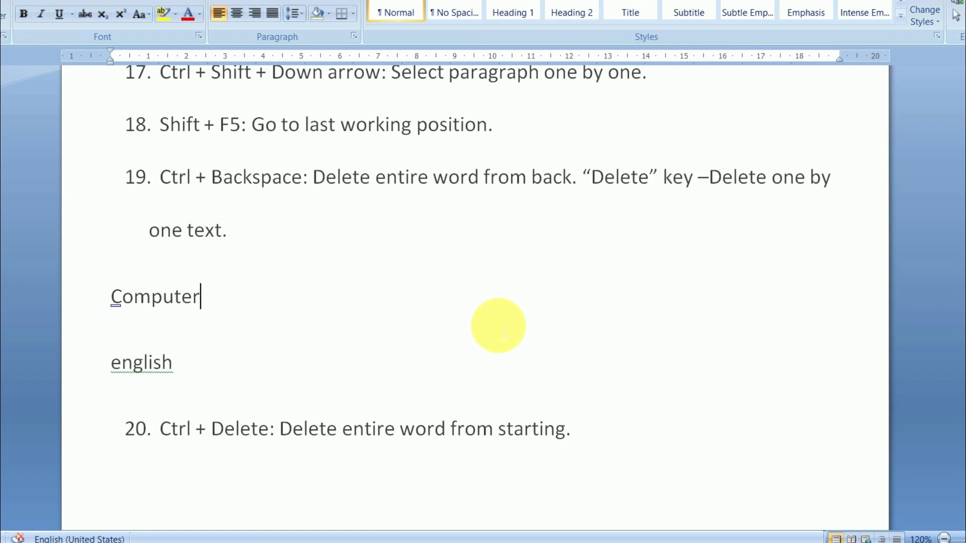
key(ctrl+BackSpace)
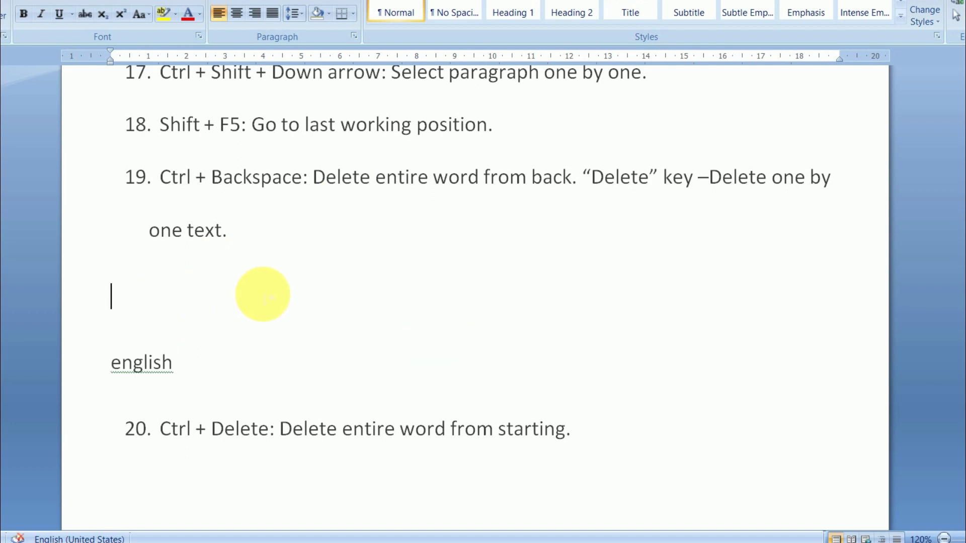
key(ctrl+z)
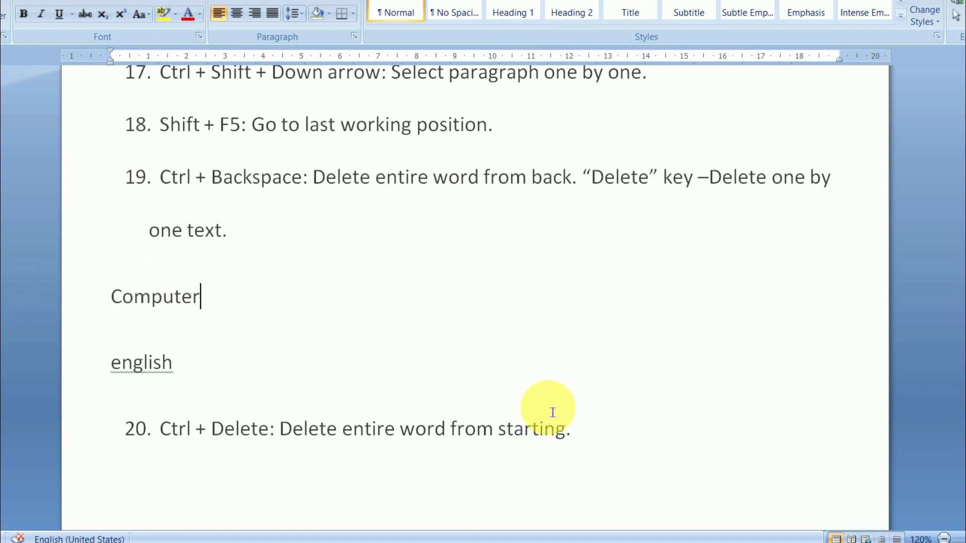
key(BackSpace)
key(BackSpace)
key(BackSpace)
key(BackSpace)
key(BackSpace)
key(BackSpace)
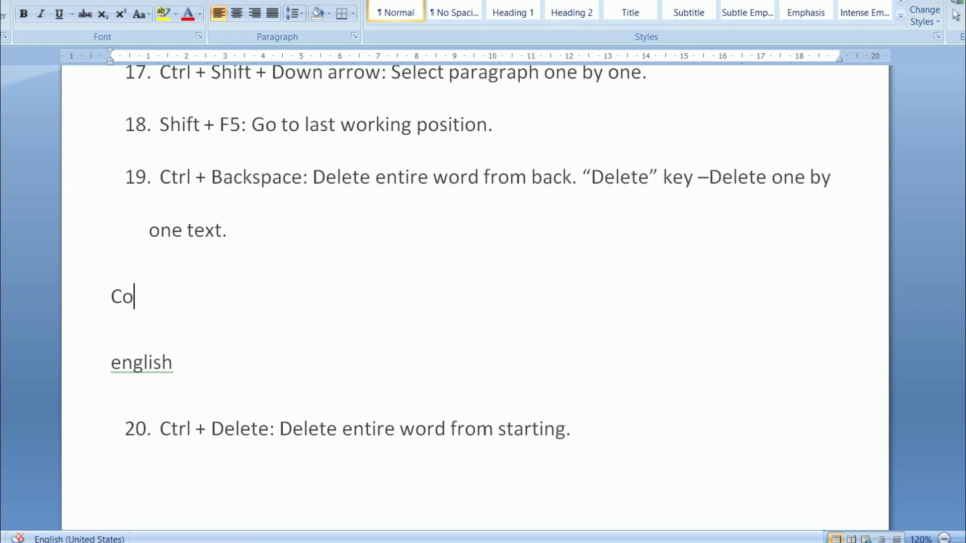
key(ctrl+BackSpace)
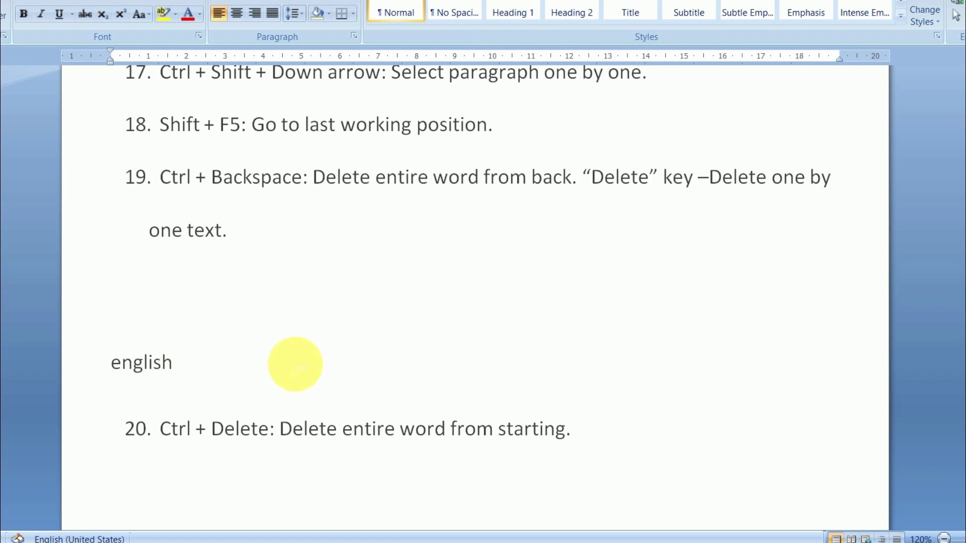
Delete english from its start: two letters with Delete, then 'glish' with Ctrl+Delete
scroll(302, 373, down, 2)
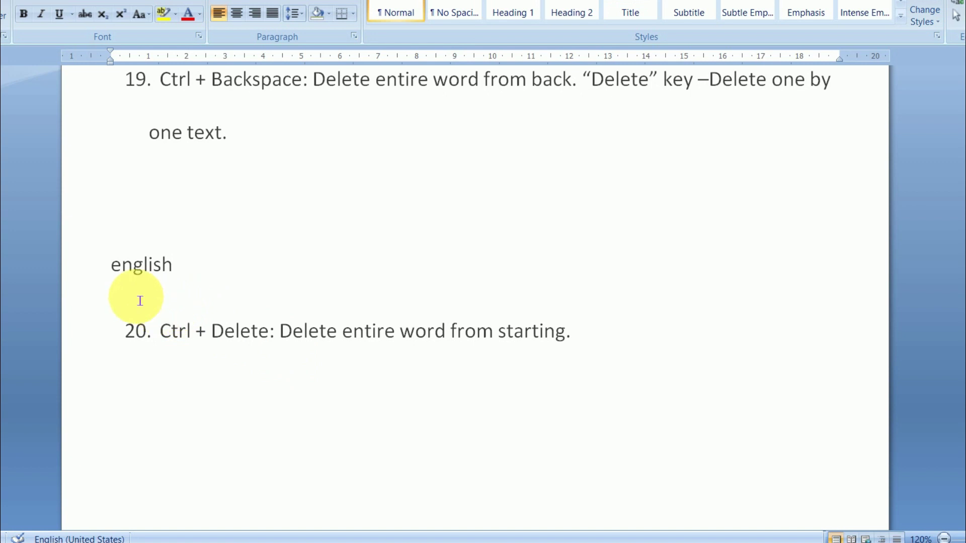
key(Home)
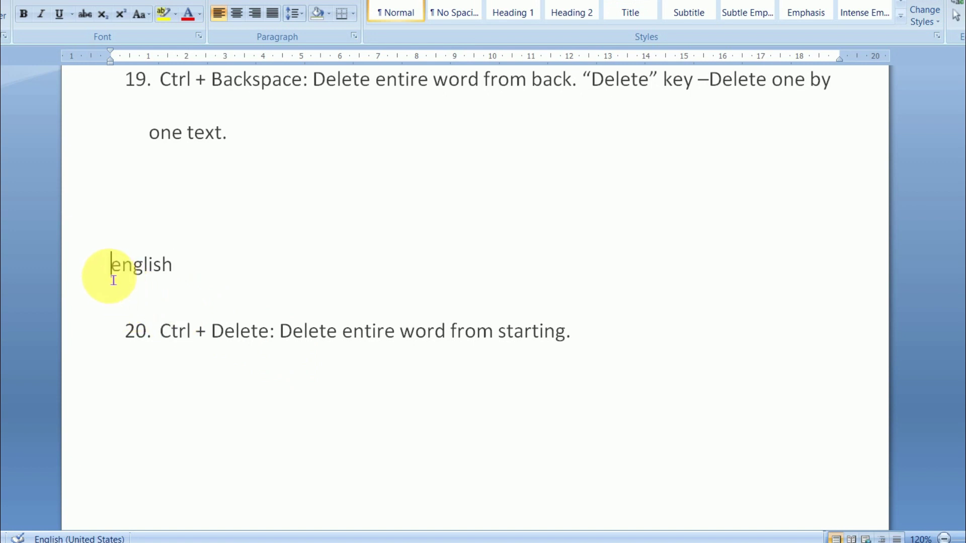
key(Delete)
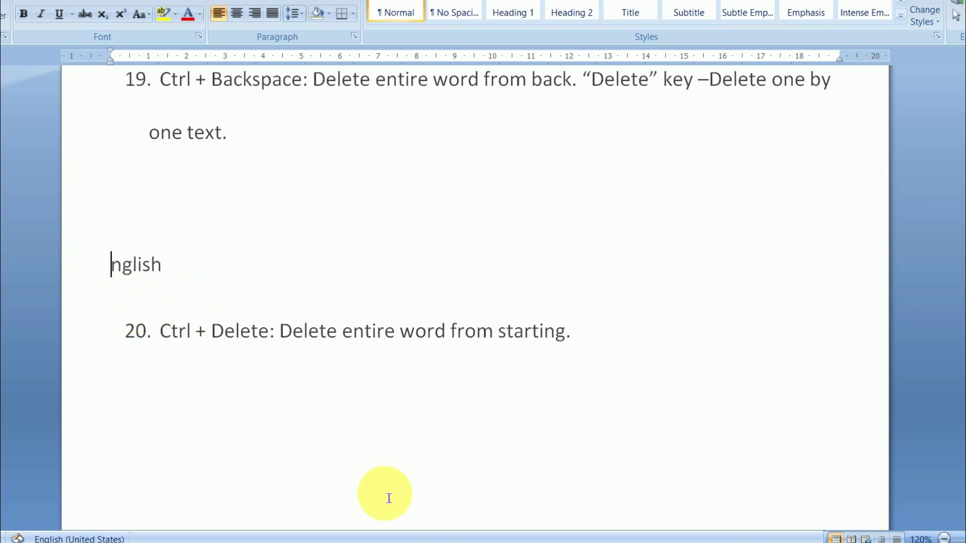
key(Delete)
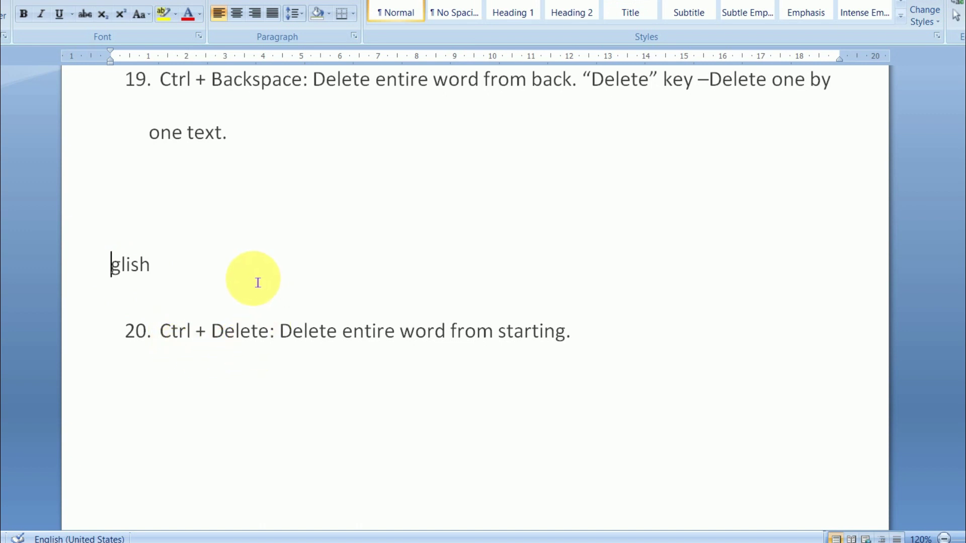
key(ctrl+Delete)
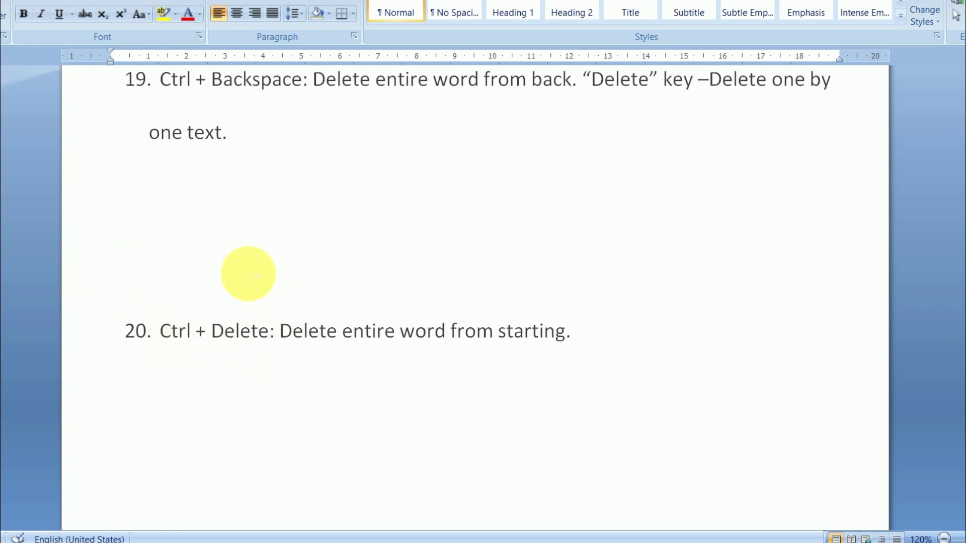